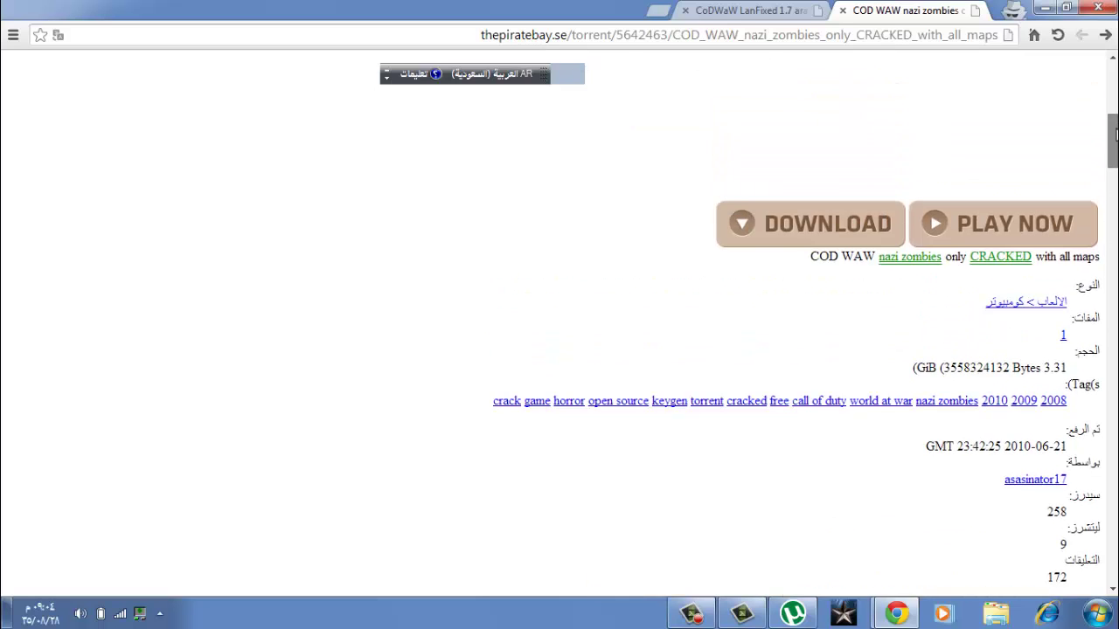
# Send the COD WAW nazi zombies torrent's magnet link to µTorrent and accept loading its trackers.
pyautogui.scroll(-3, 1113, 160)
pyautogui.scroll(-1, 1114, 160)
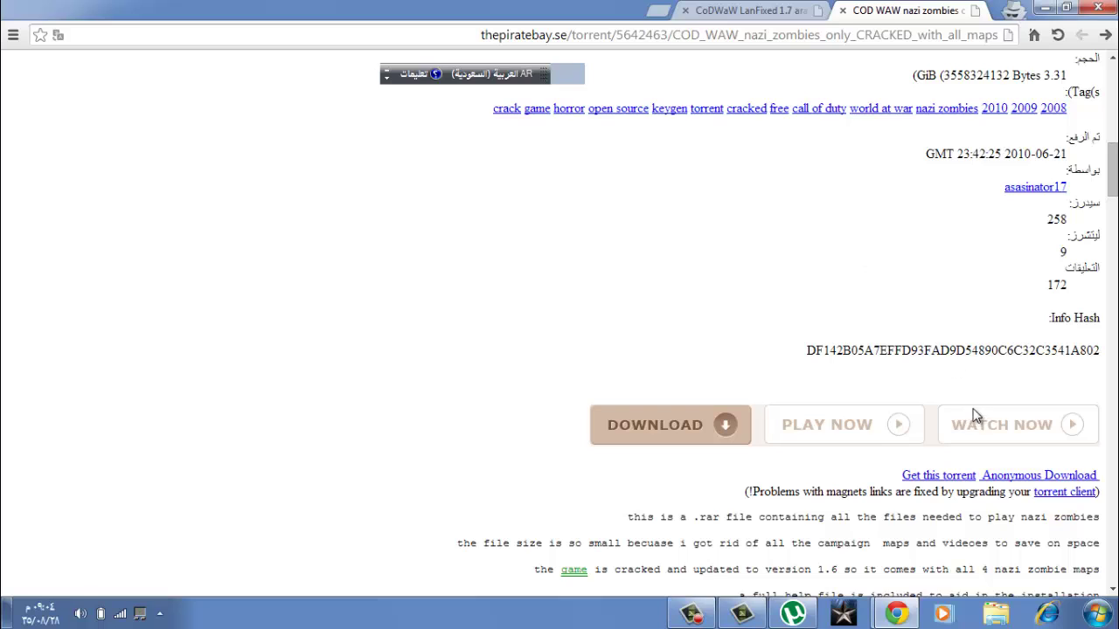
pyautogui.click(943, 477)
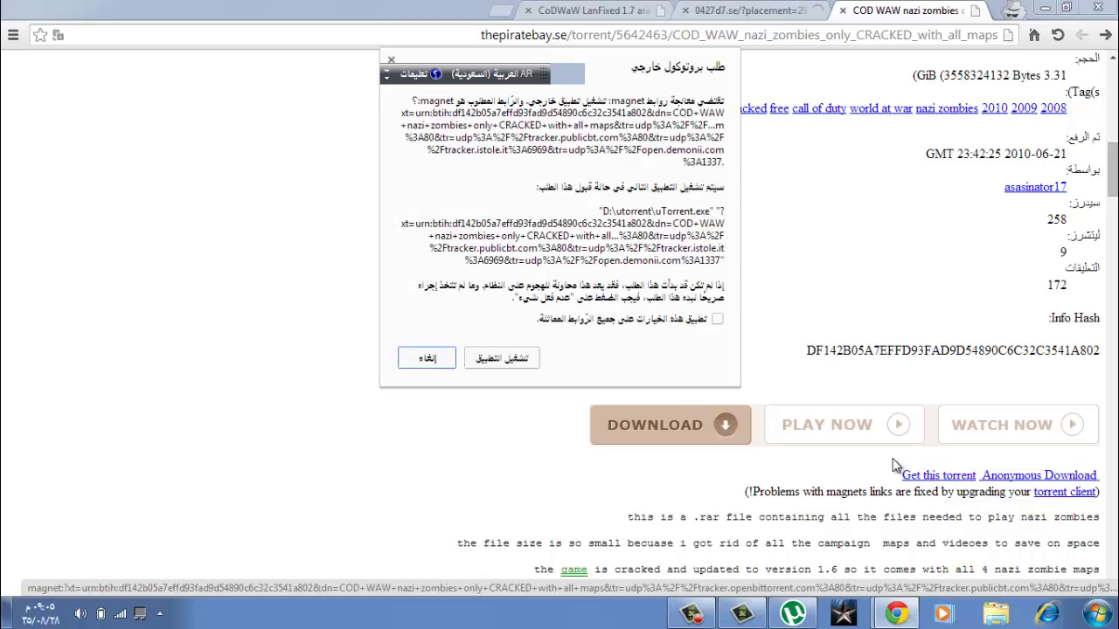
pyautogui.click(523, 353)
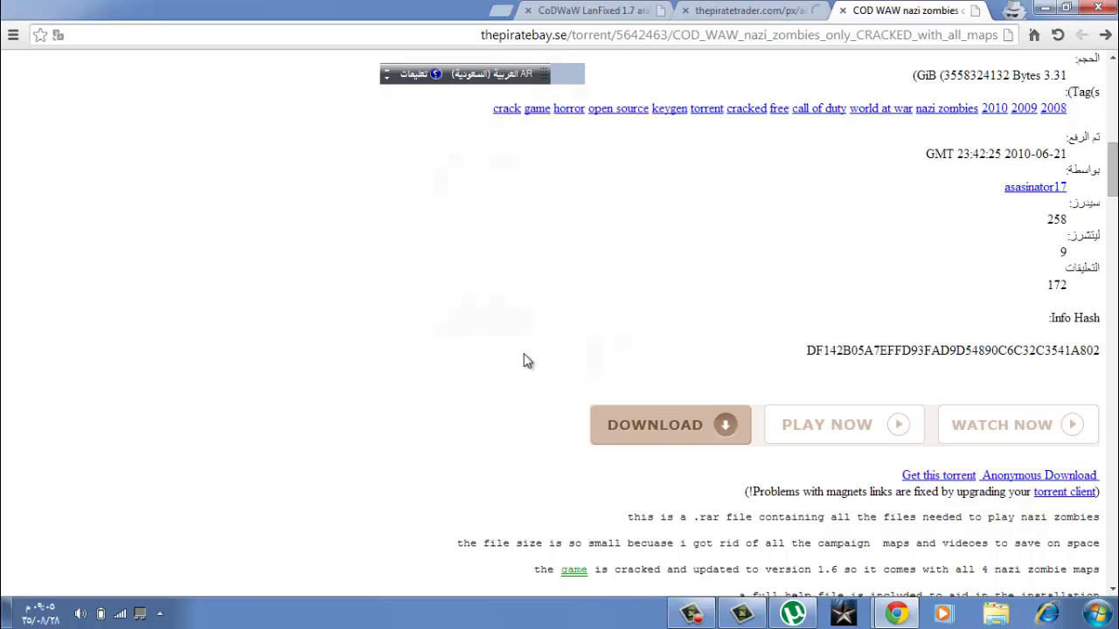
pyautogui.click(791, 617)
pyautogui.click(791, 616)
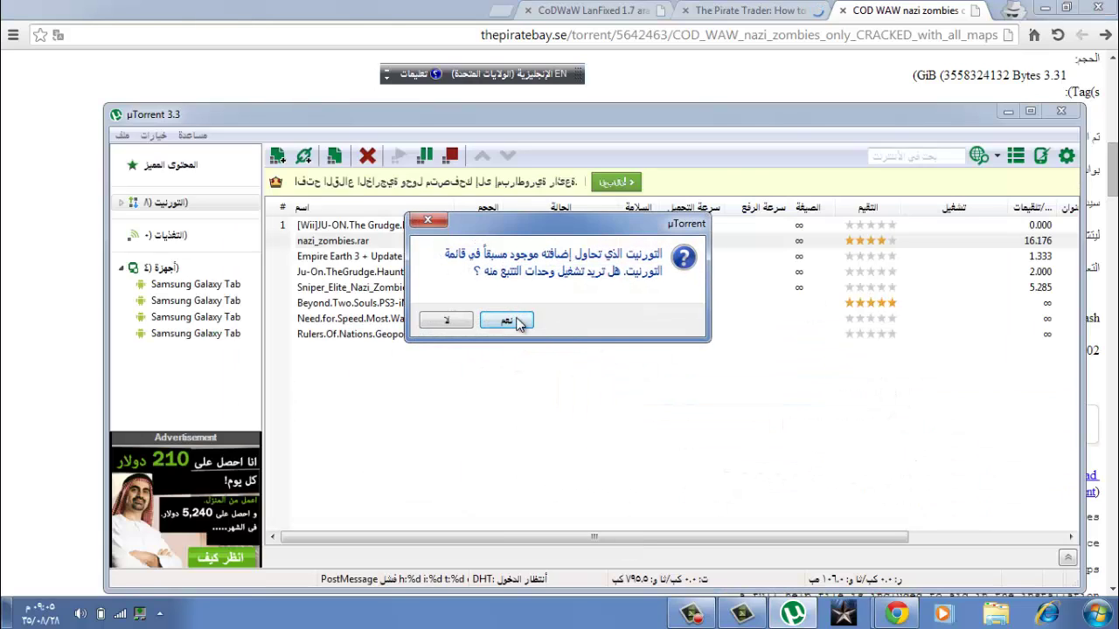
pyautogui.click(515, 321)
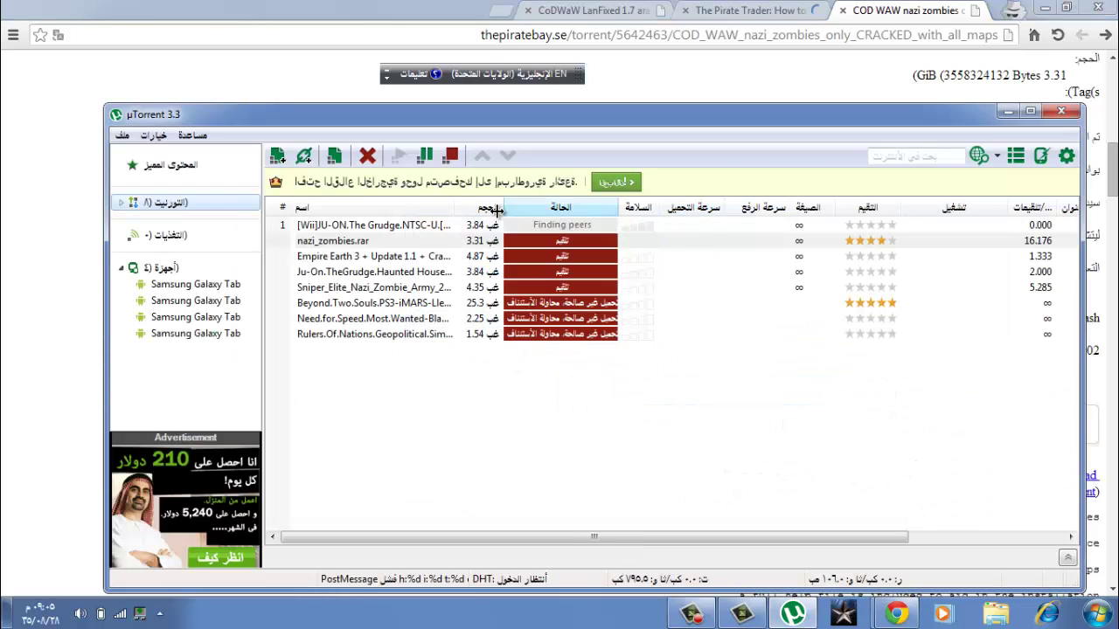
# Close the Pirate Trader advertisement tab and return to the MediaFire page for CoDWaW LanFixed 1.7 arab-gb.
pyautogui.click(752, 9)
pyautogui.click(669, 13)
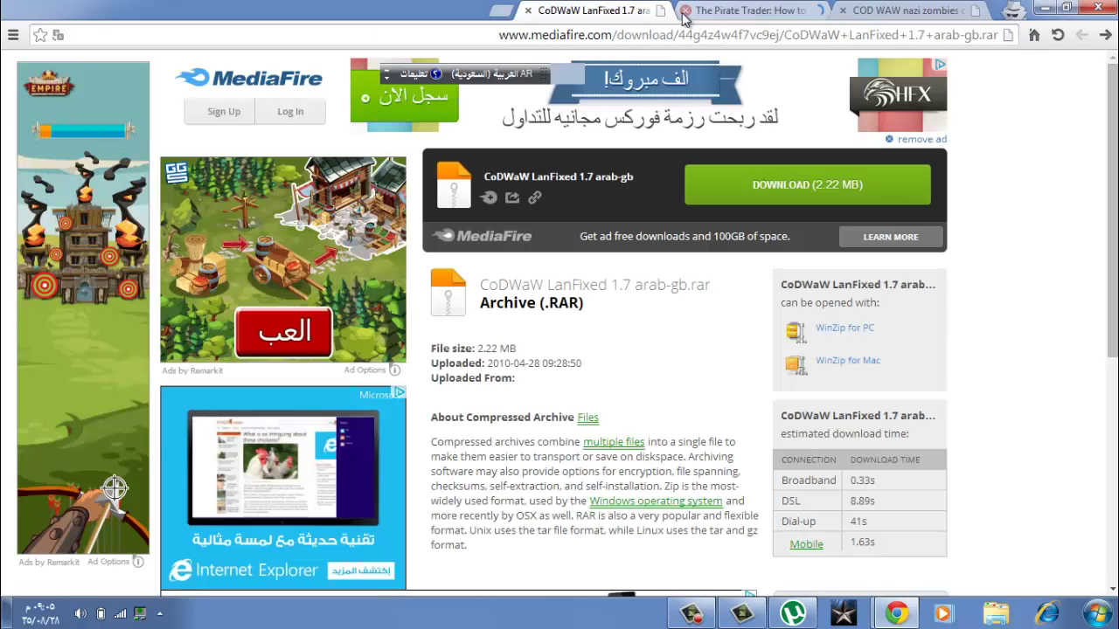
pyautogui.click(683, 14)
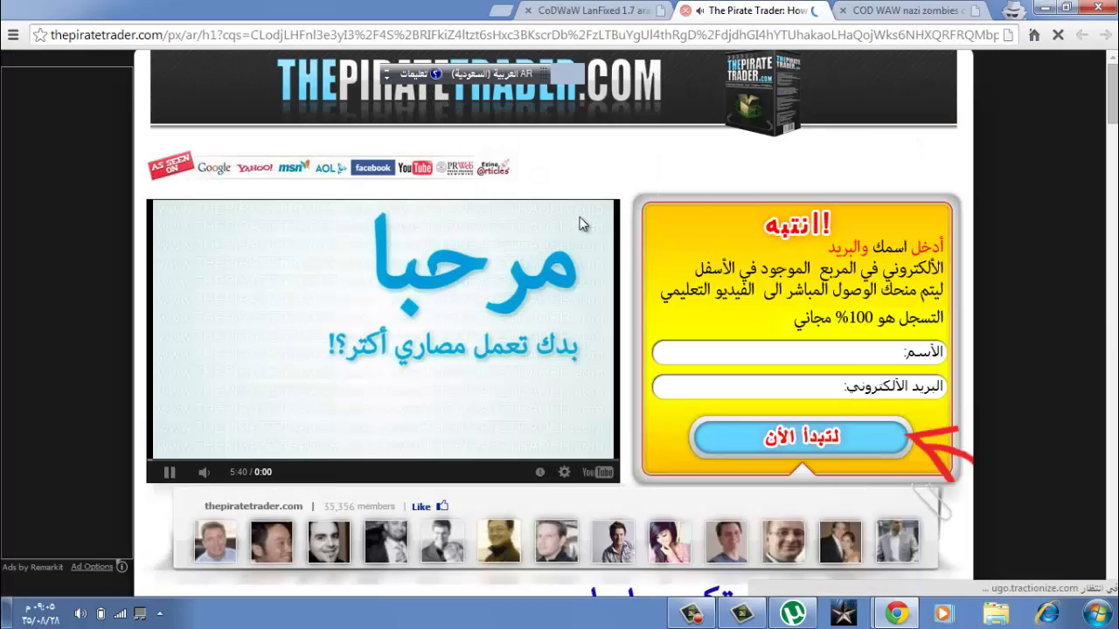
pyautogui.click(686, 11)
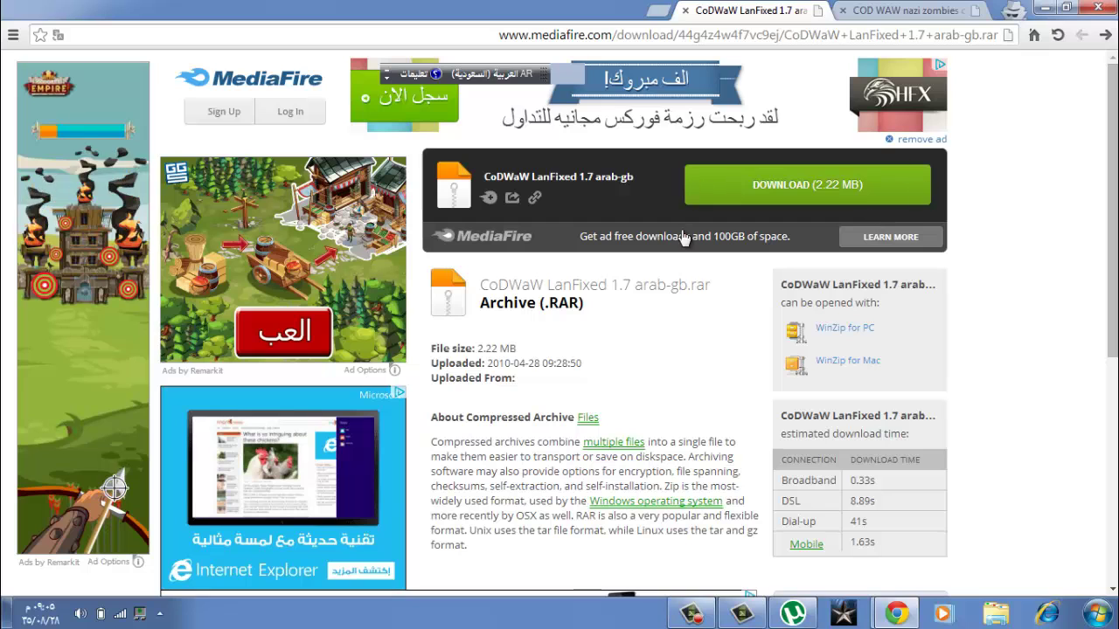
# Download the CoDWaW LanFixed 1.7 arab-gb archive, dismissing the advertisement pop-up, and have the file open once downloaded.
pyautogui.click(790, 191)
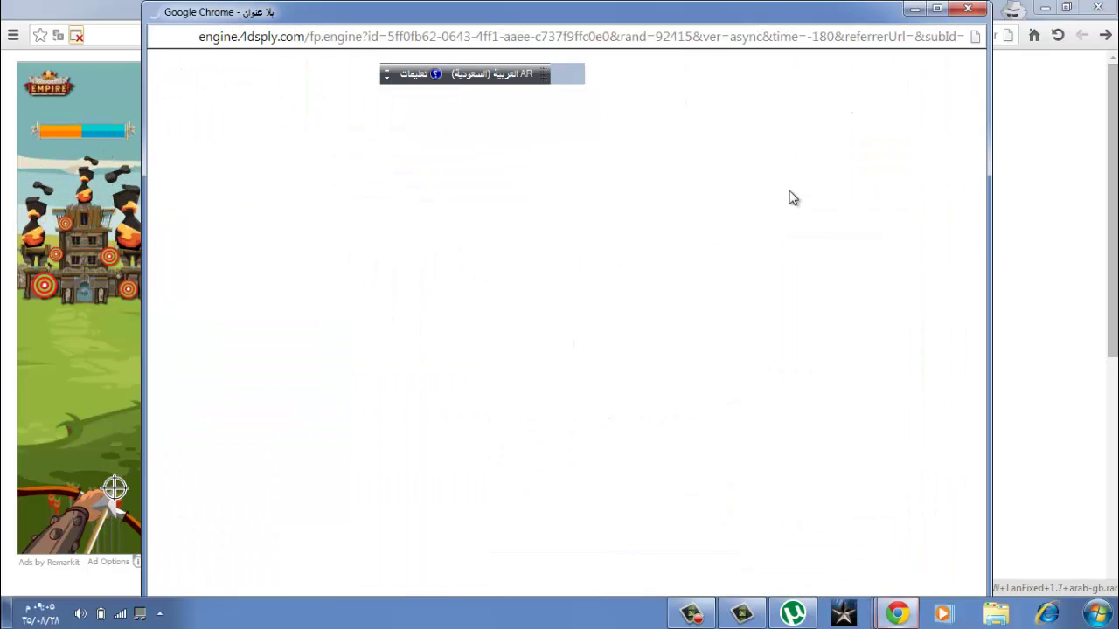
pyautogui.click(957, 7)
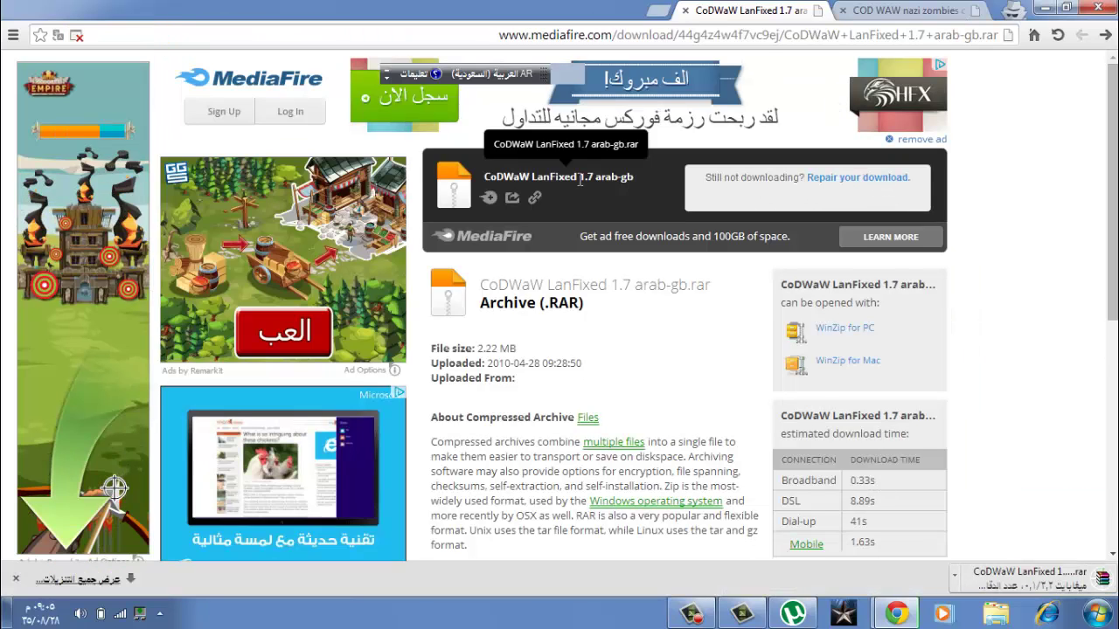
pyautogui.click(1036, 585)
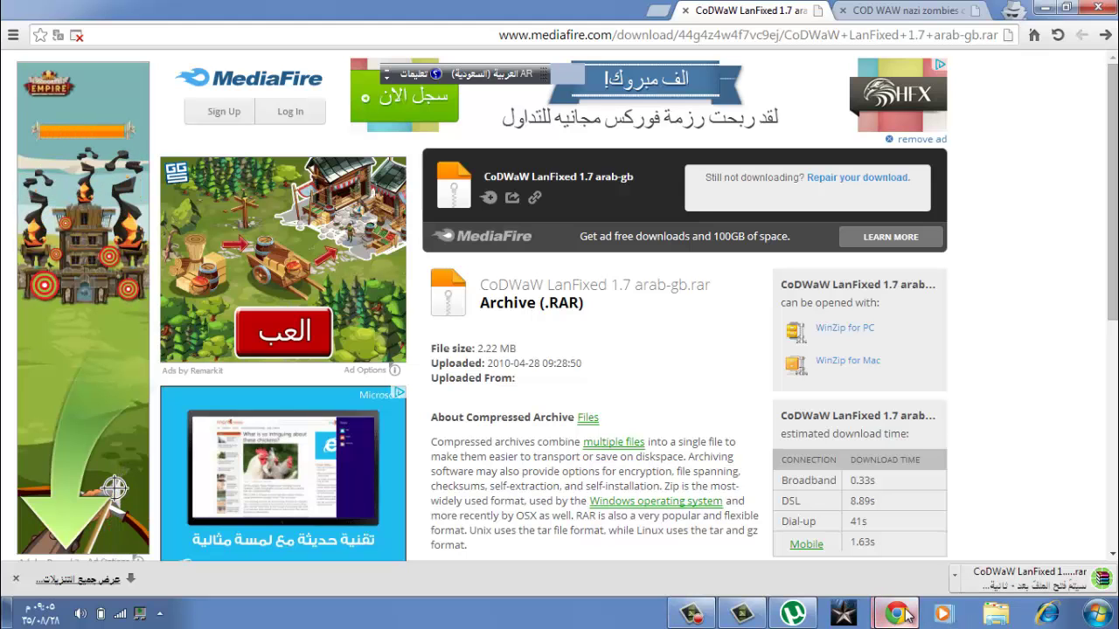
# Minimize the browser and µTorrent windows and go up from the opened archive to the Downloads folder in WinRAR.
pyautogui.moveTo(905, 615)
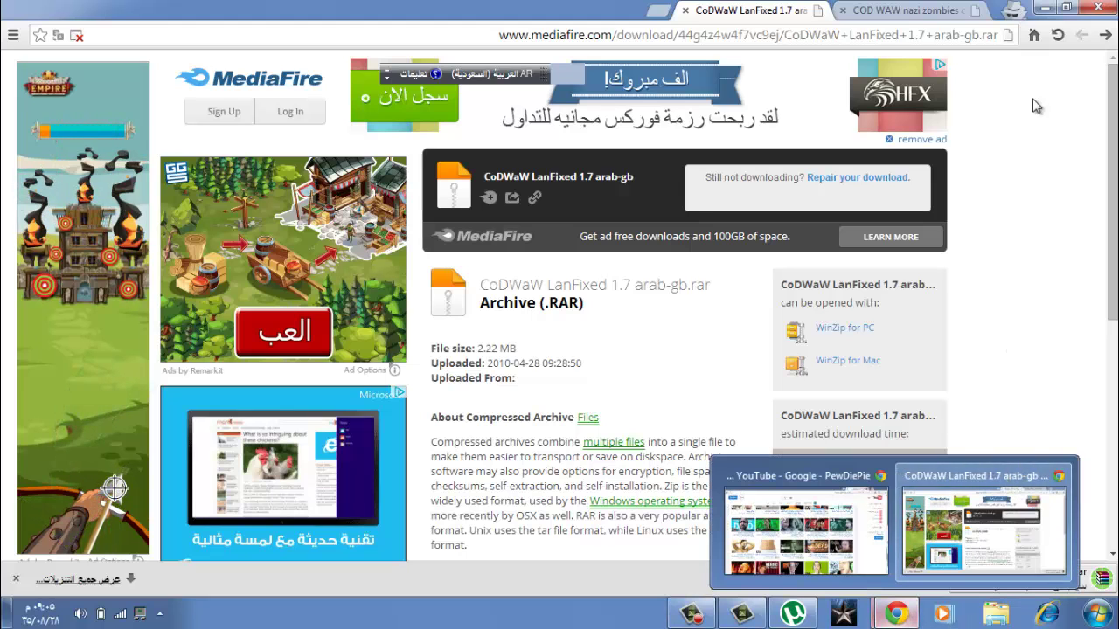
pyautogui.click(1046, 8)
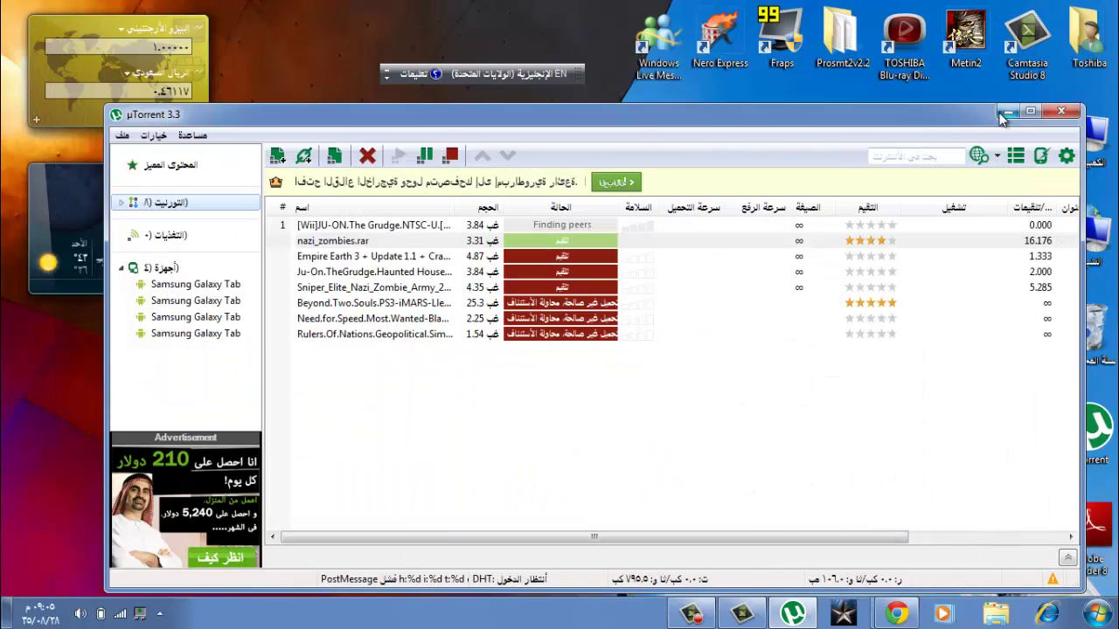
pyautogui.click(1008, 112)
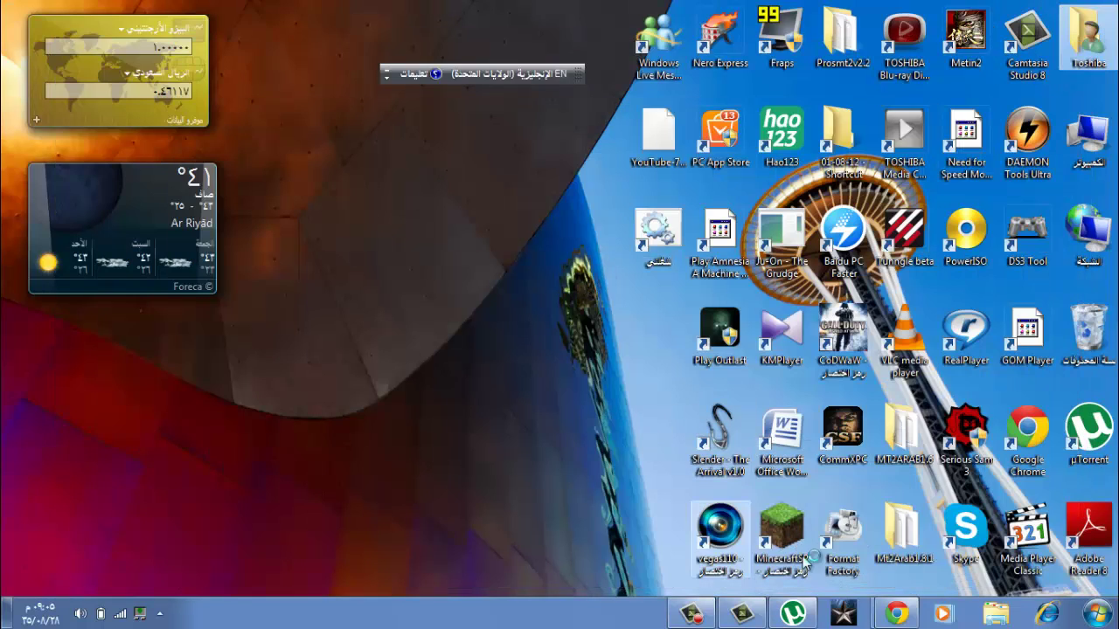
pyautogui.doubleClick(710, 448)
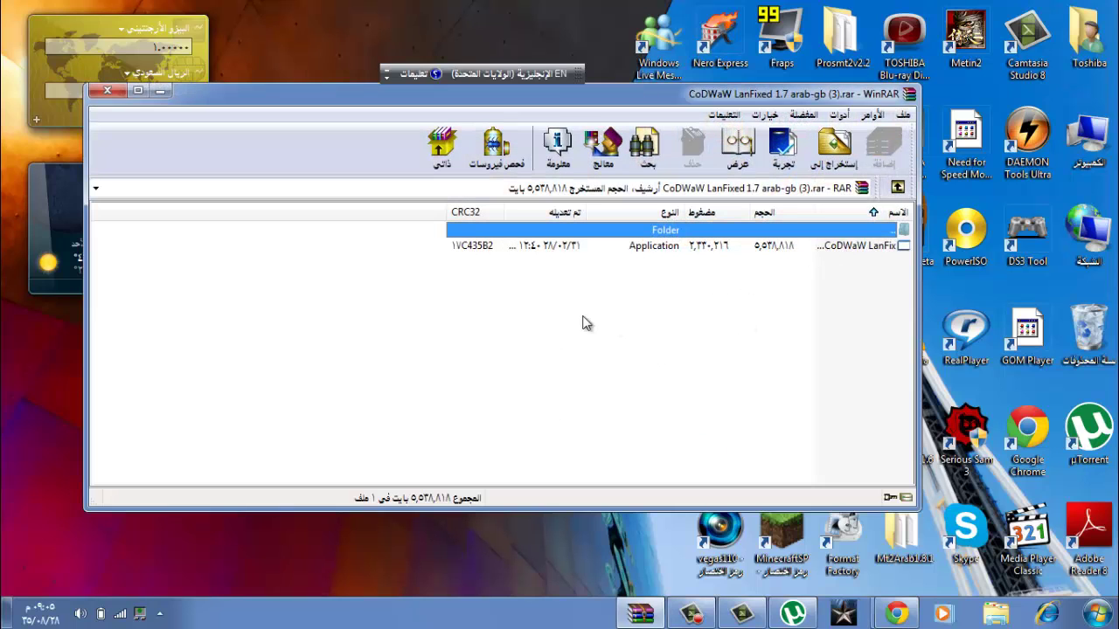
pyautogui.click(529, 342)
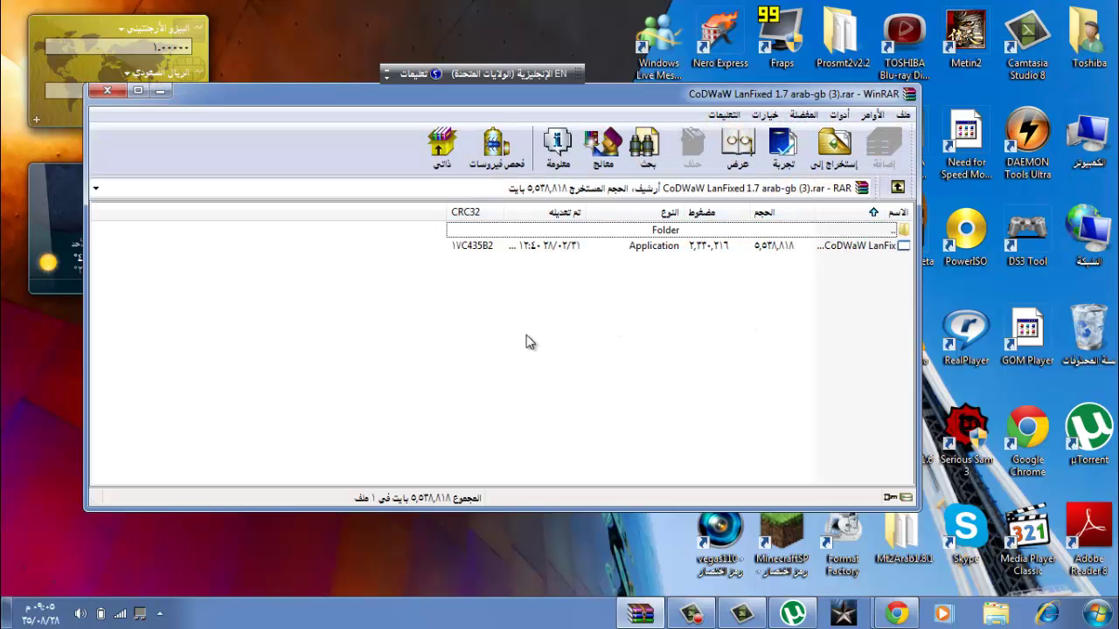
pyautogui.press('BackSpace')
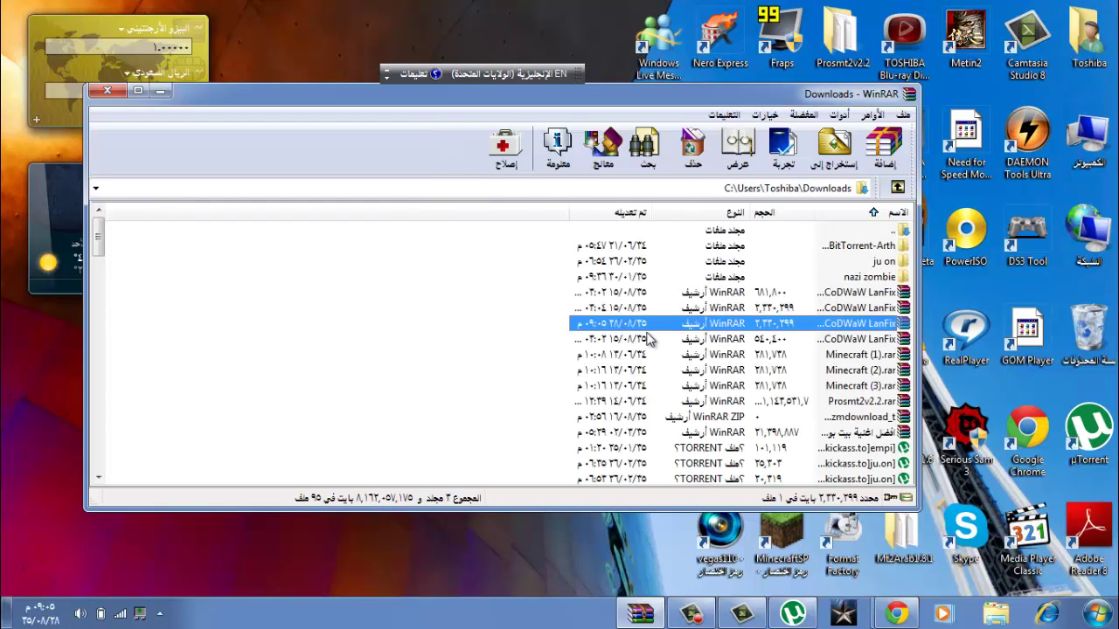
# Try to extract the newly downloaded CoDWaW LanFixed archive to the root of drive C:.
pyautogui.rightClick(687, 333)
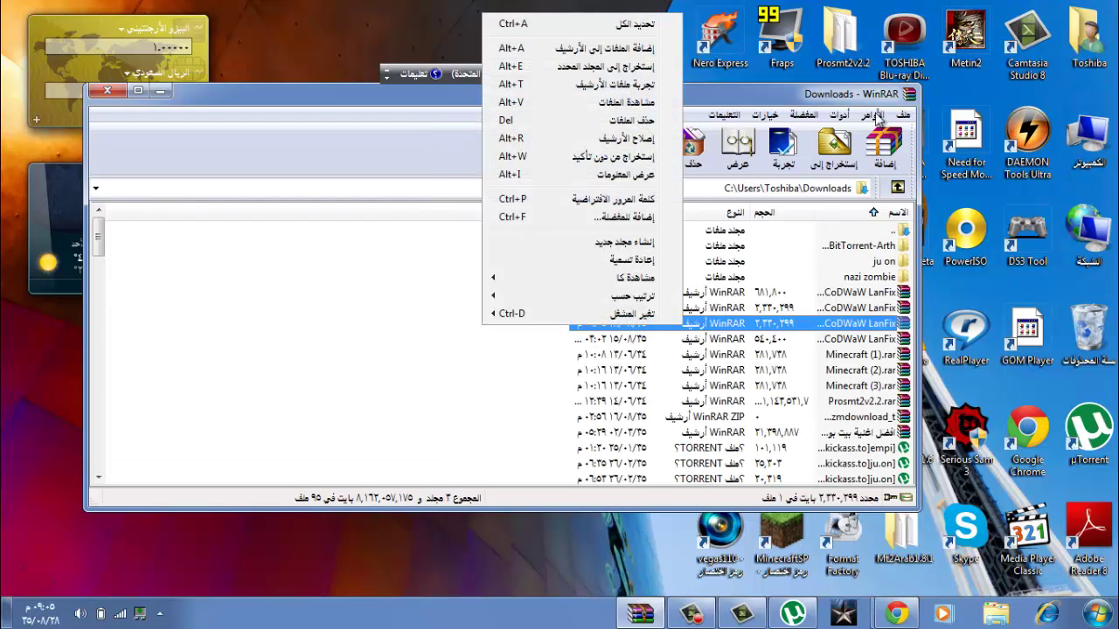
pyautogui.click(846, 150)
pyautogui.click(846, 150)
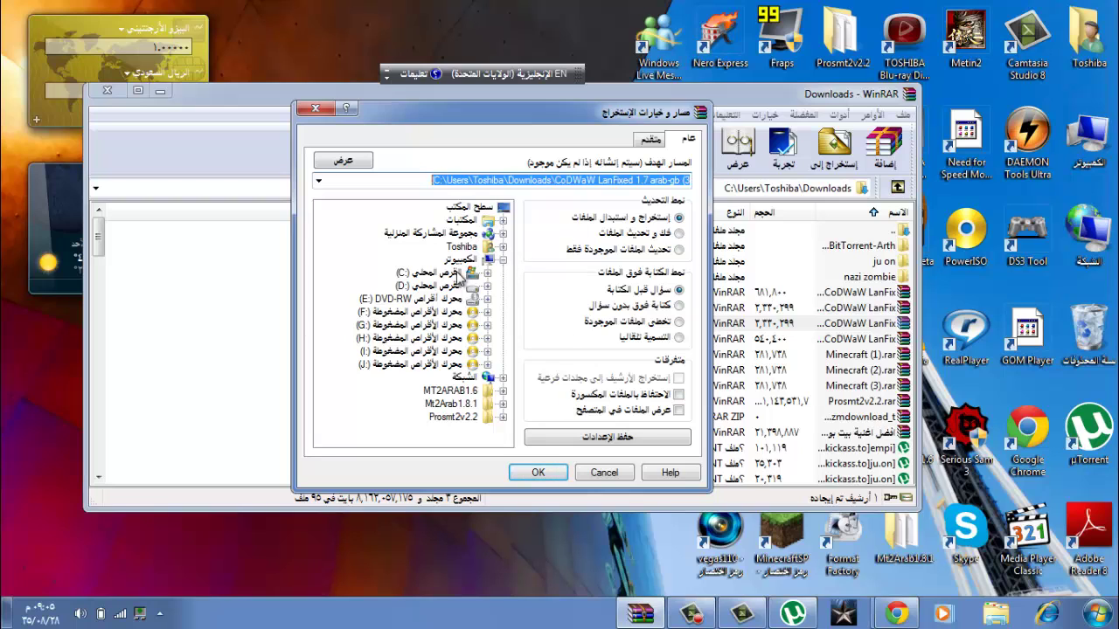
pyautogui.click(486, 286)
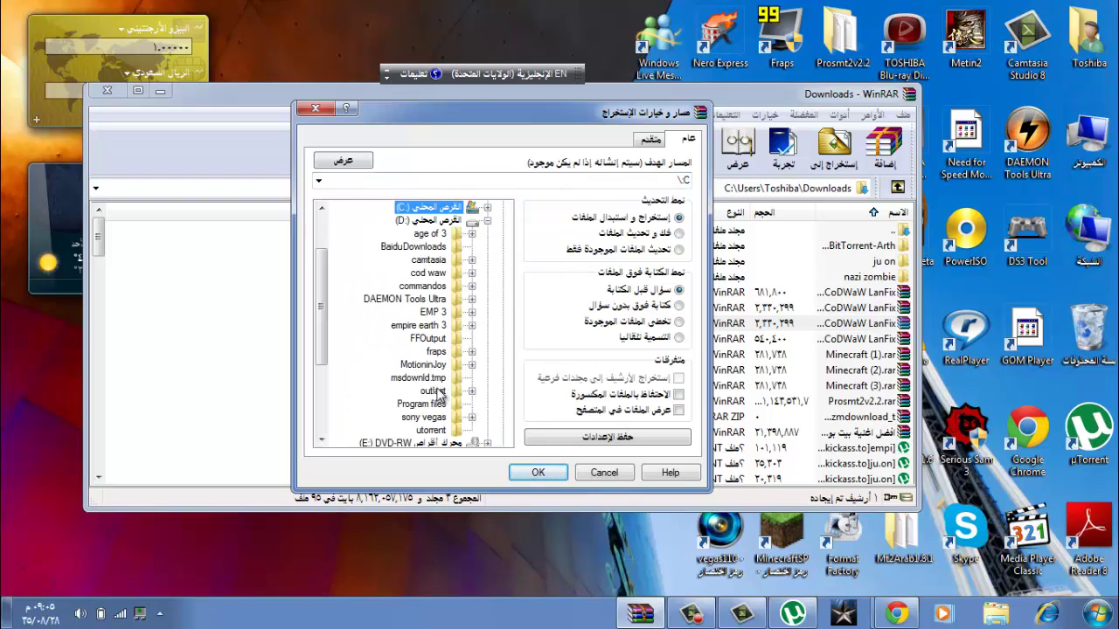
pyautogui.click(471, 273)
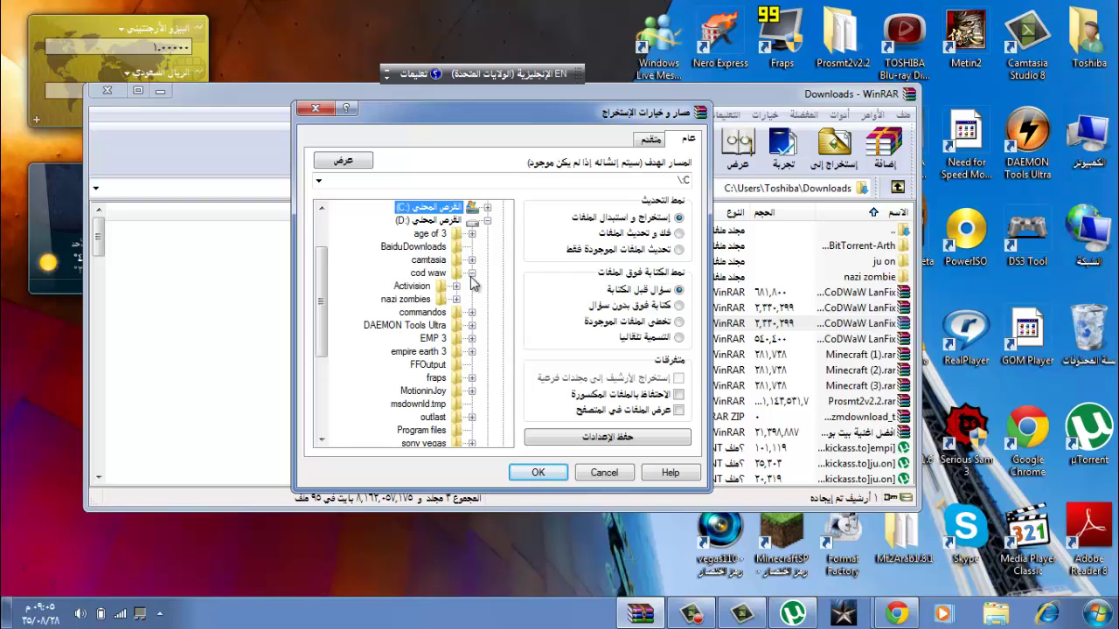
pyautogui.click(537, 473)
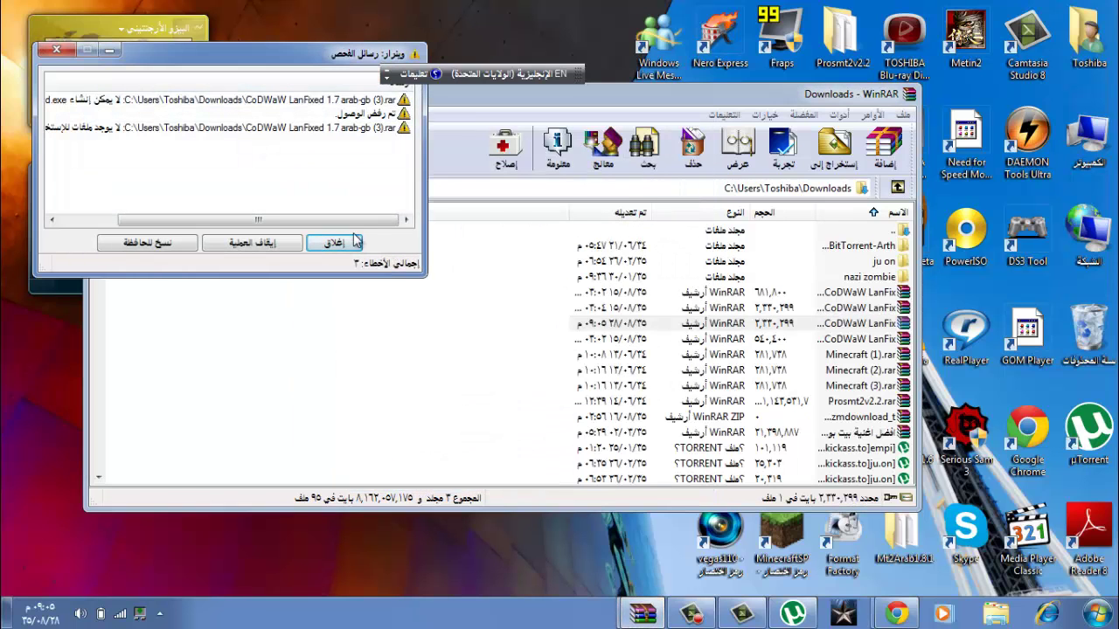
pyautogui.click(336, 242)
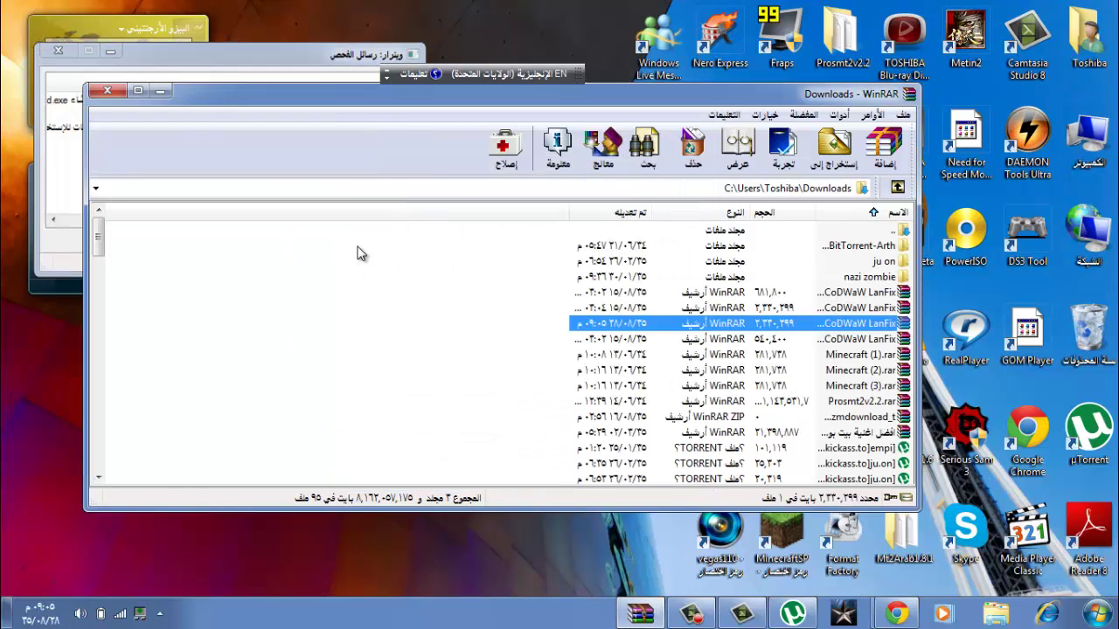
# Extract the CoDWaW LanFixed archive into the cod waw folder on drive D: without replacing existing files, and close WinRAR.
pyautogui.rightClick(662, 326)
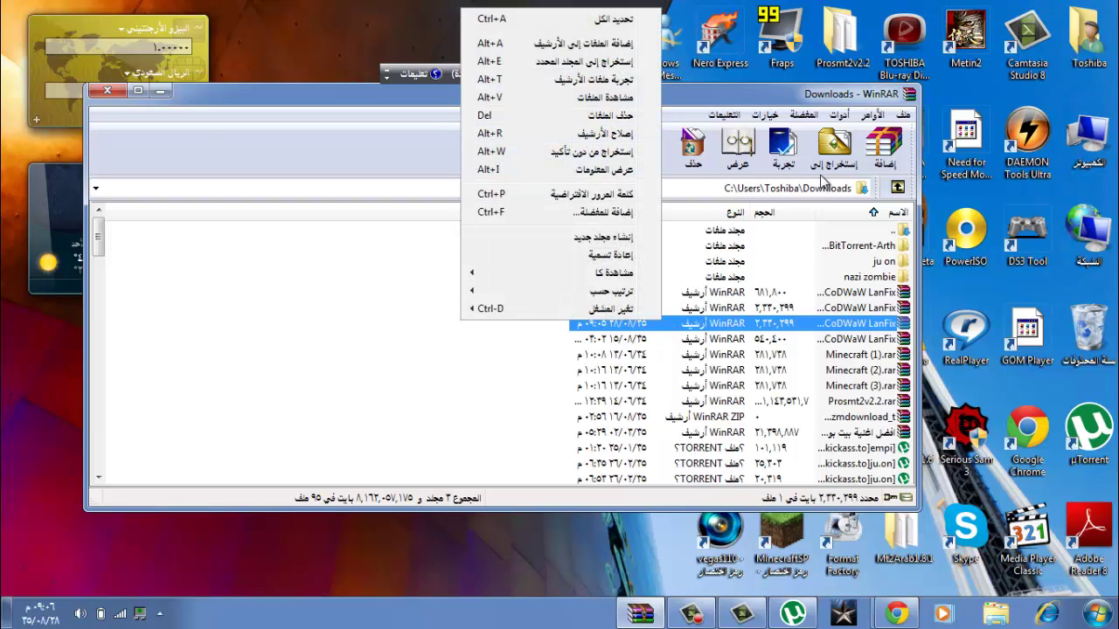
pyautogui.click(844, 156)
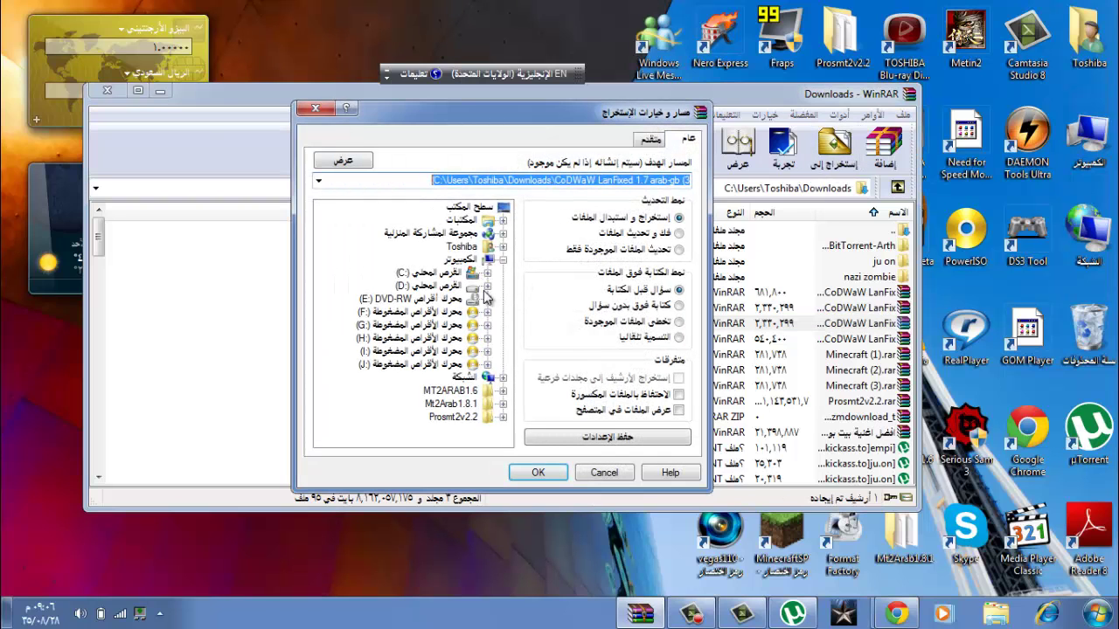
pyautogui.doubleClick(472, 273)
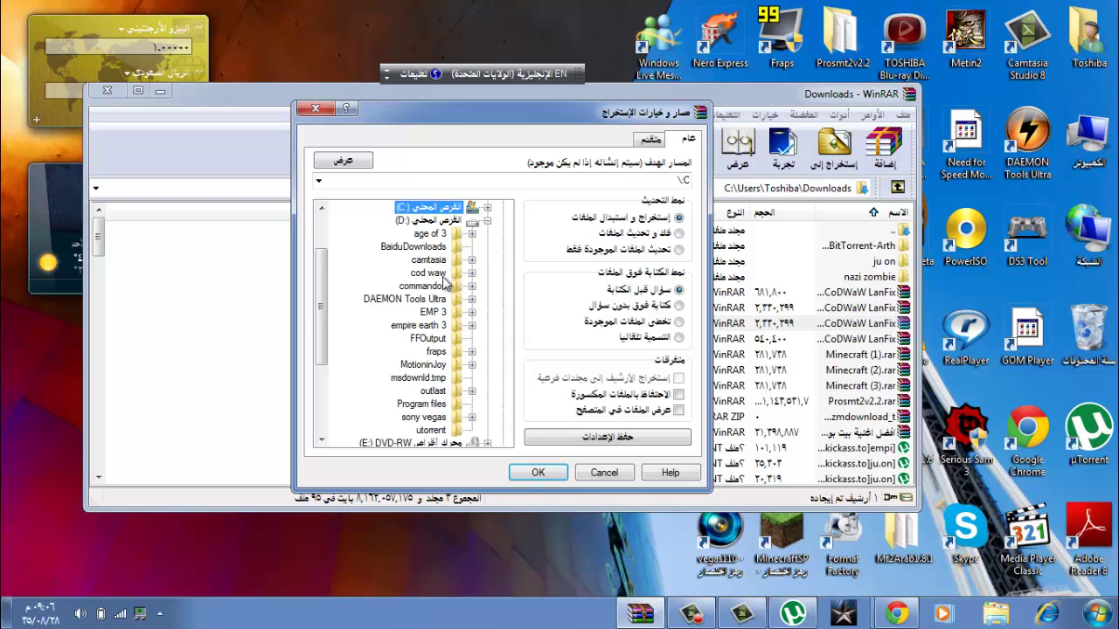
pyautogui.doubleClick(428, 272)
pyautogui.click(538, 476)
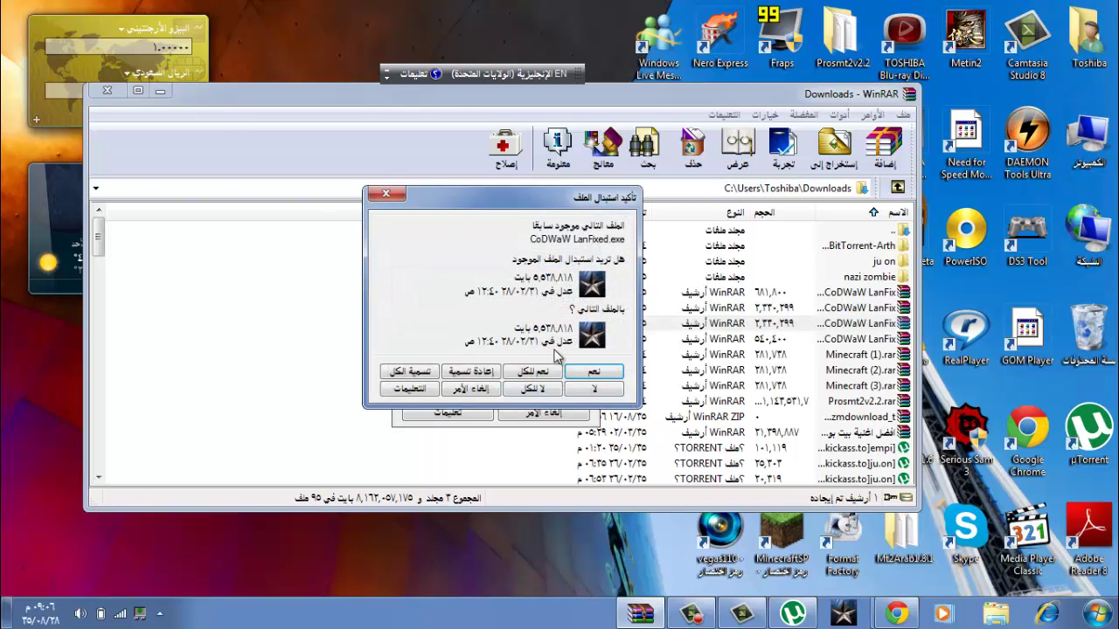
pyautogui.click(557, 395)
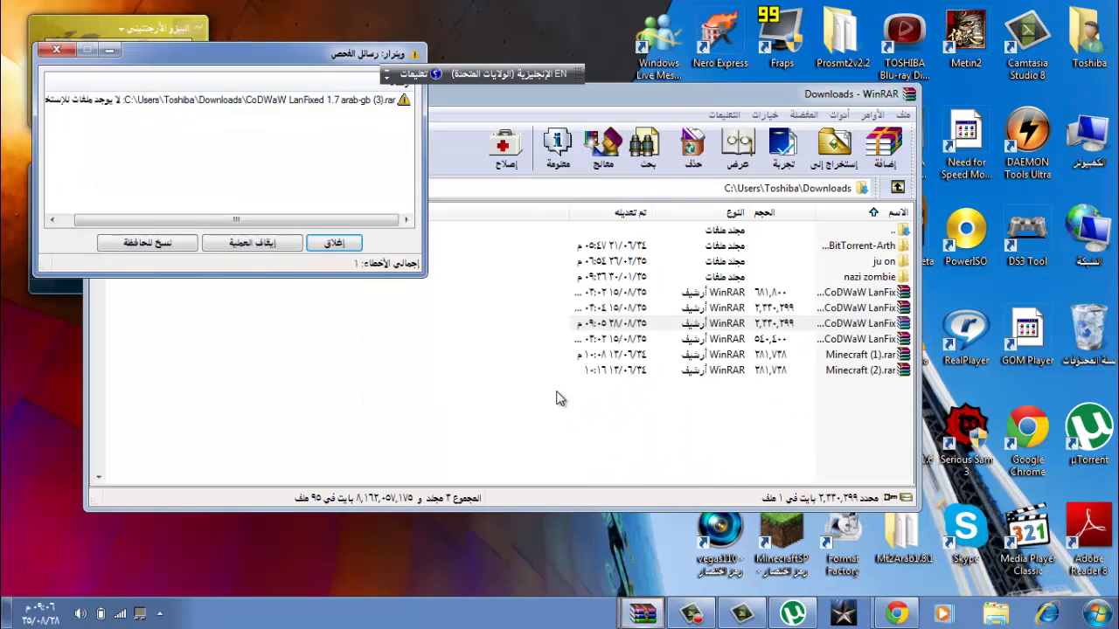
pyautogui.click(332, 243)
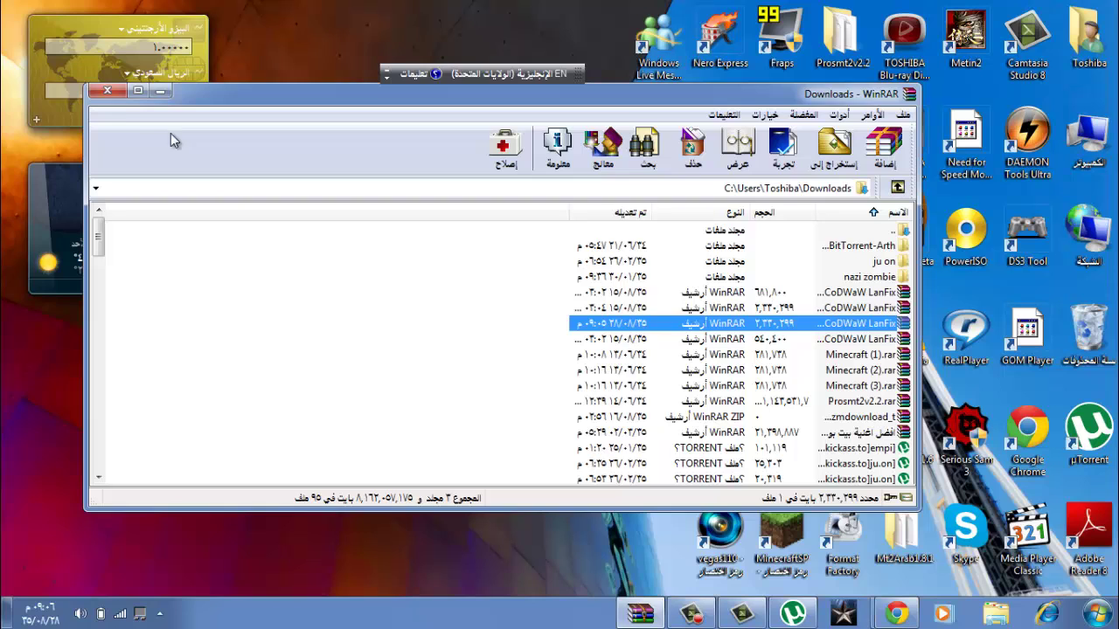
pyautogui.click(107, 91)
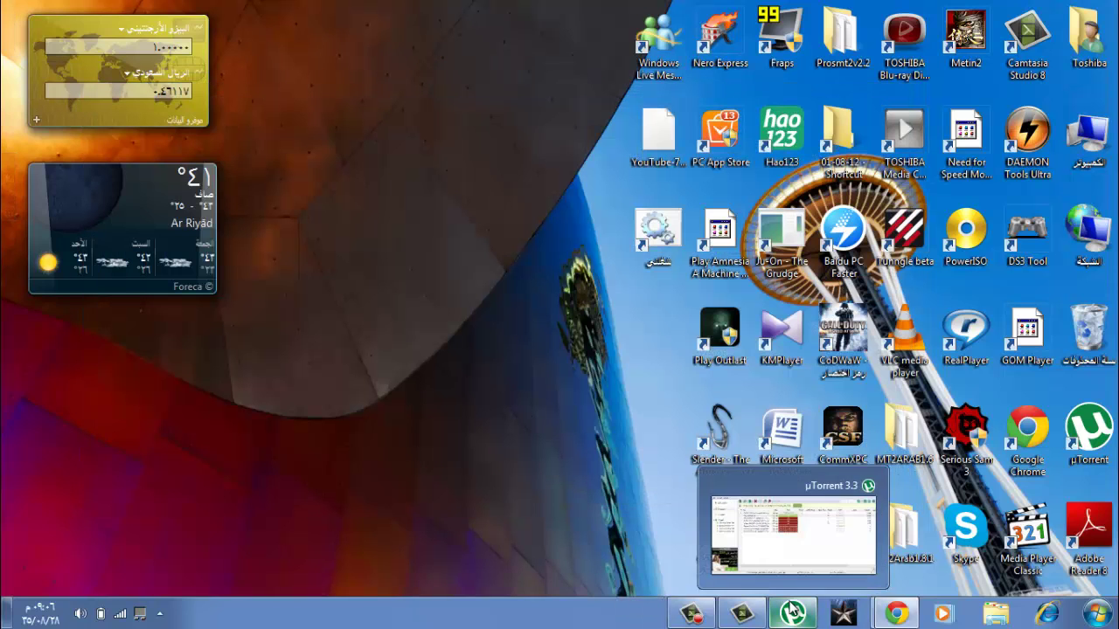
# Open the folder containing the downloaded nazi_zombies.rar from µTorrent's torrent list.
pyautogui.click(791, 612)
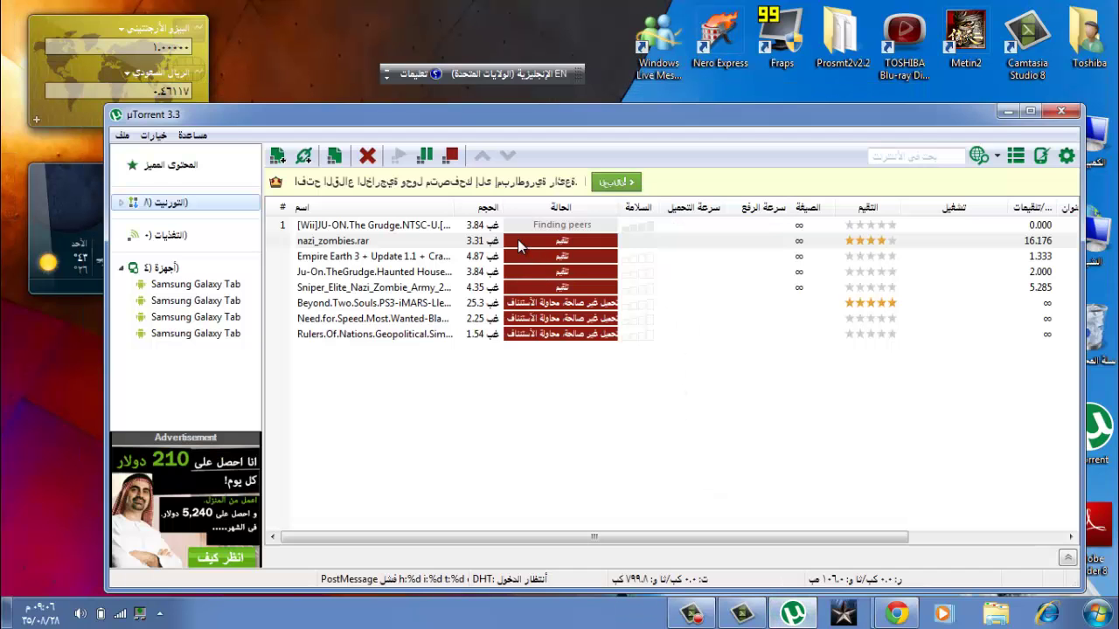
pyautogui.doubleClick(518, 239)
pyautogui.click(556, 384)
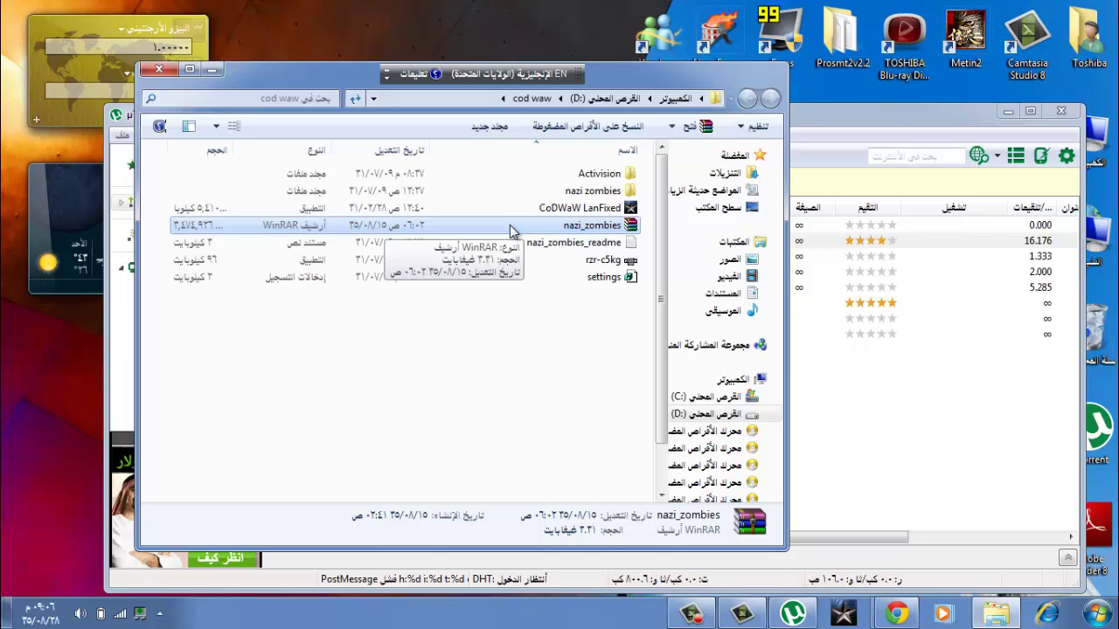
# Try to extract the nazi_zombies archive directly into the cod waw folder, cancelling at the file replacement prompt.
pyautogui.rightClick(512, 233)
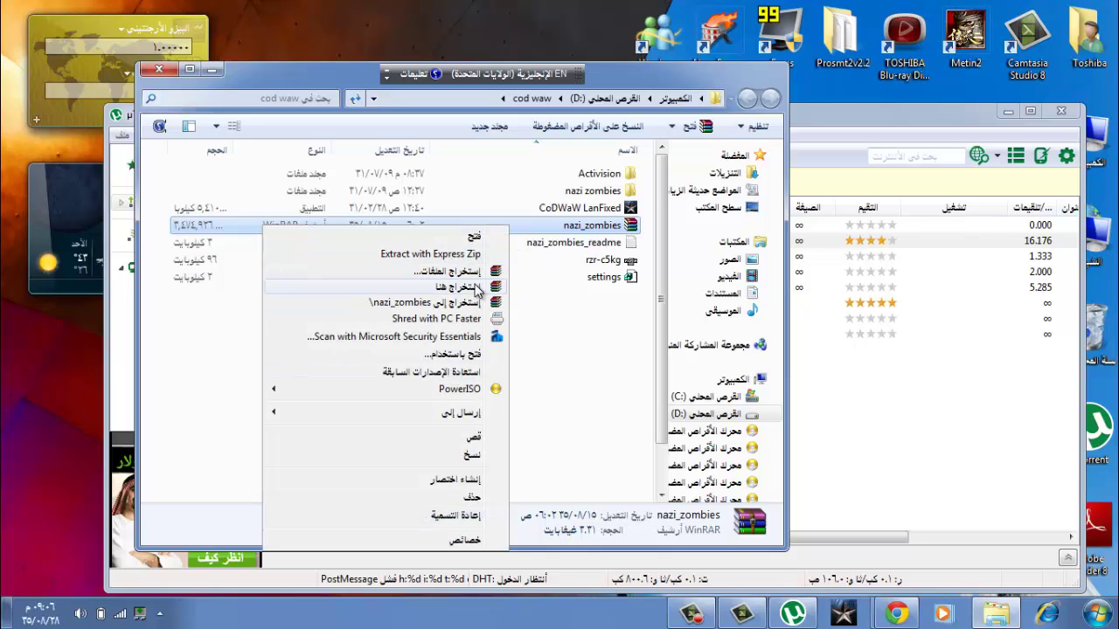
pyautogui.click(415, 284)
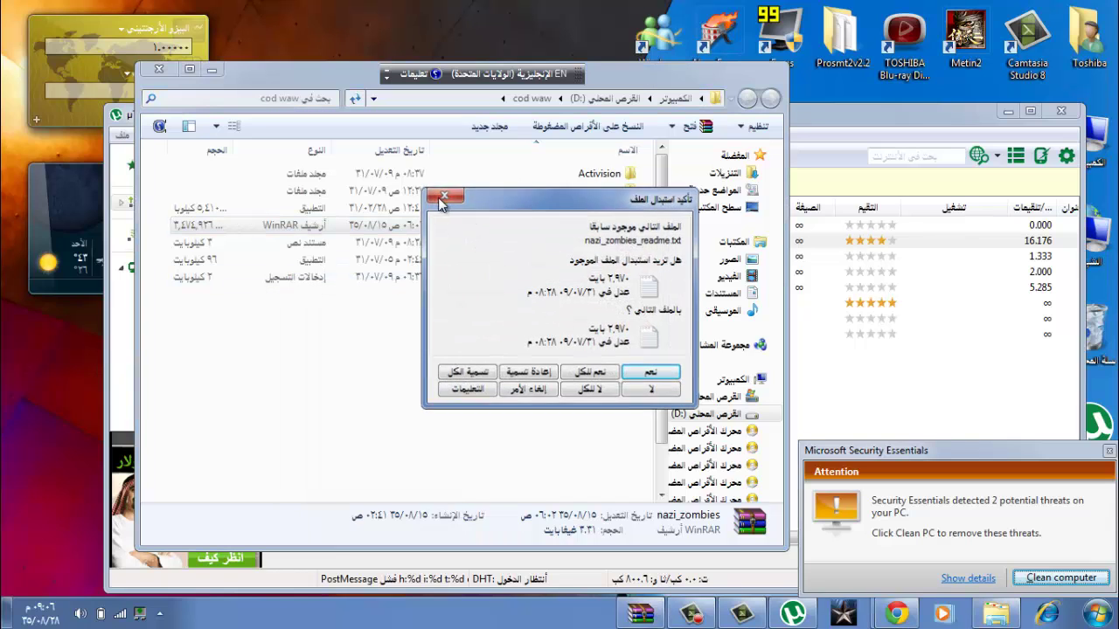
pyautogui.click(443, 196)
pyautogui.click(498, 344)
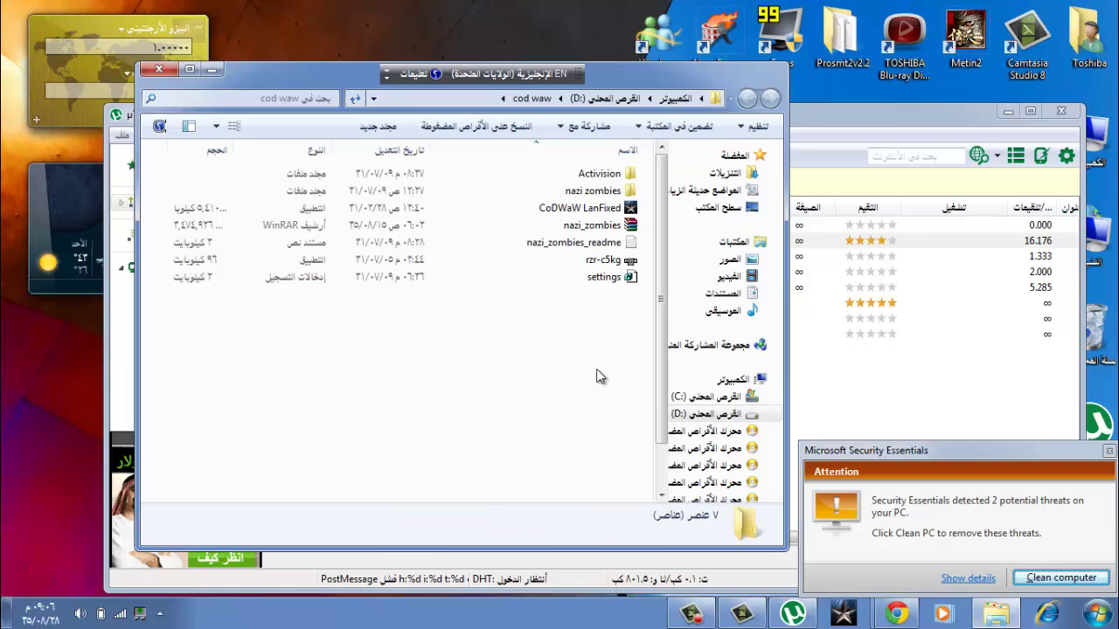
# Run %appdata%, browse to AppData\Local\Activision\CoDWaW, and look inside its usermaps folder.
pyautogui.click(599, 174)
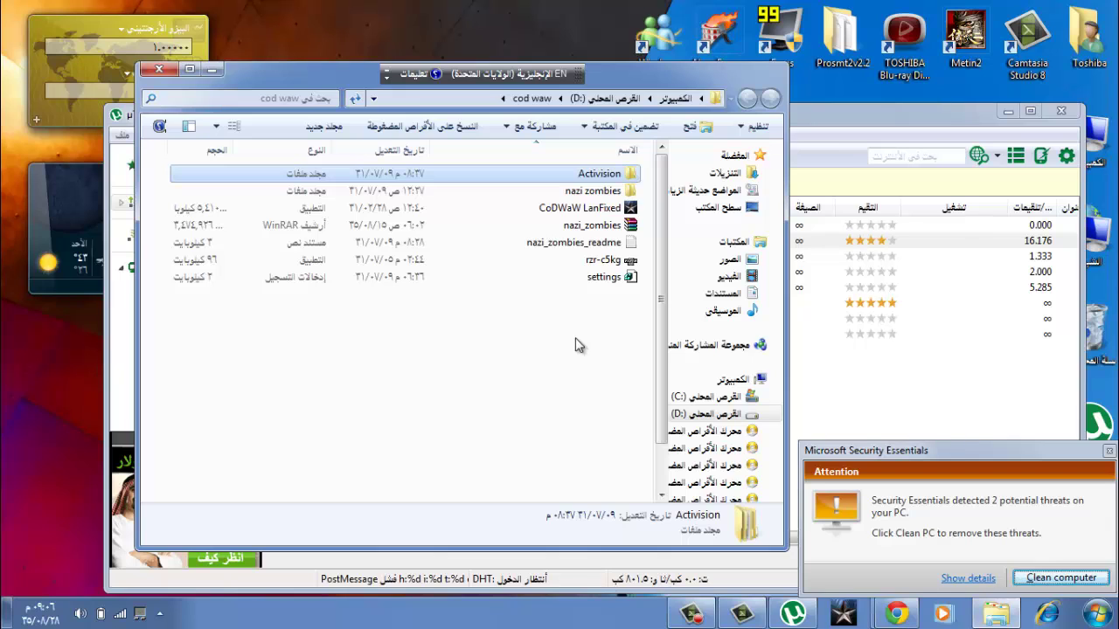
pyautogui.press('super+r')
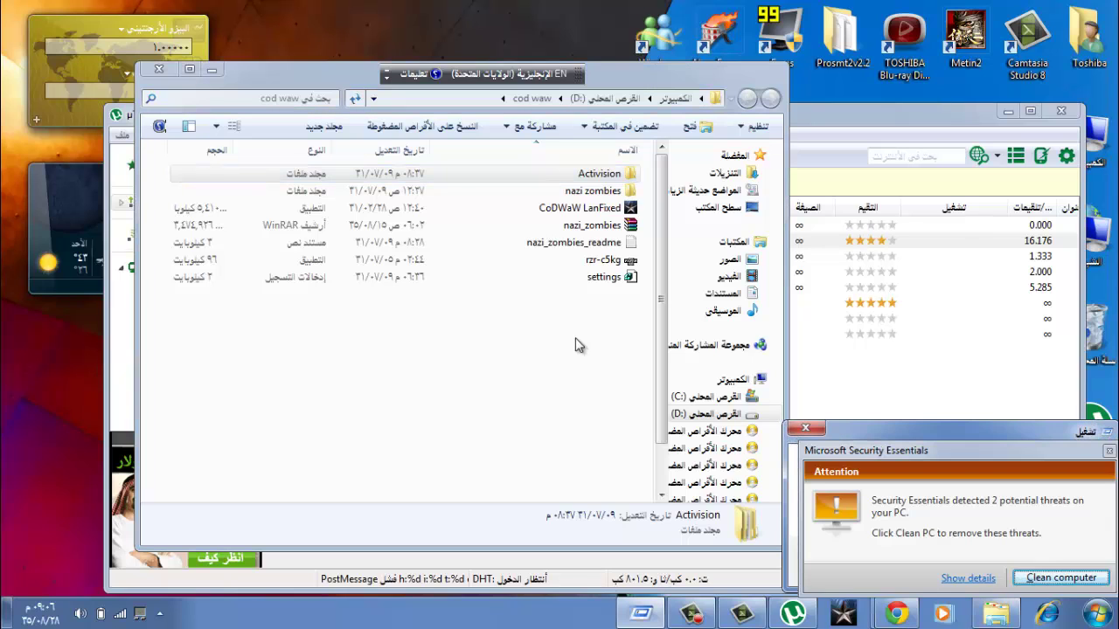
pyautogui.click(1107, 451)
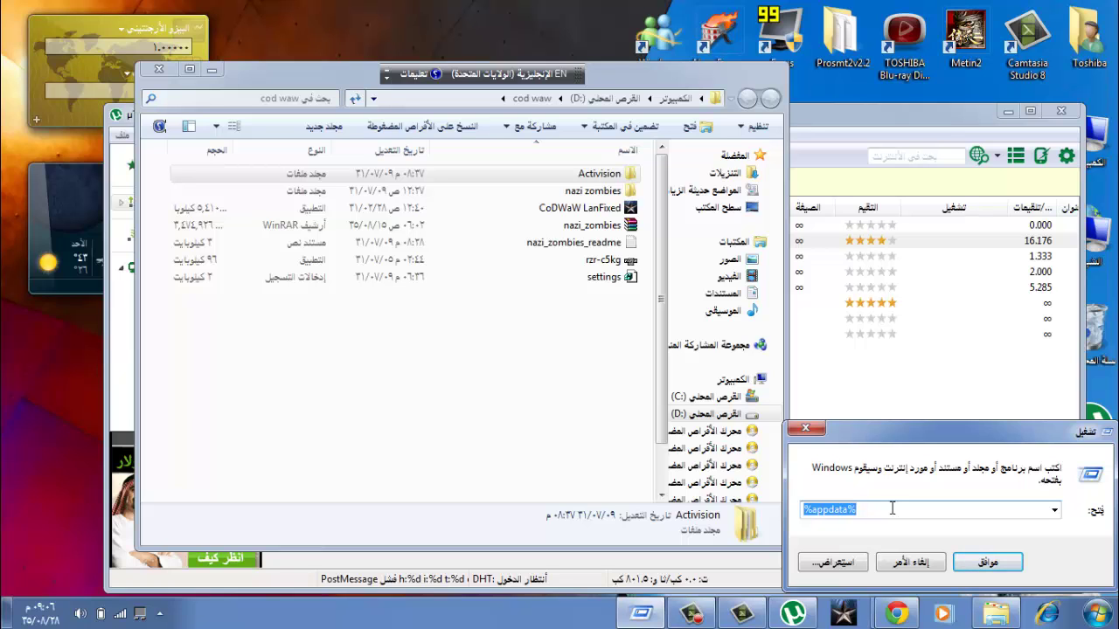
pyautogui.press('Return')
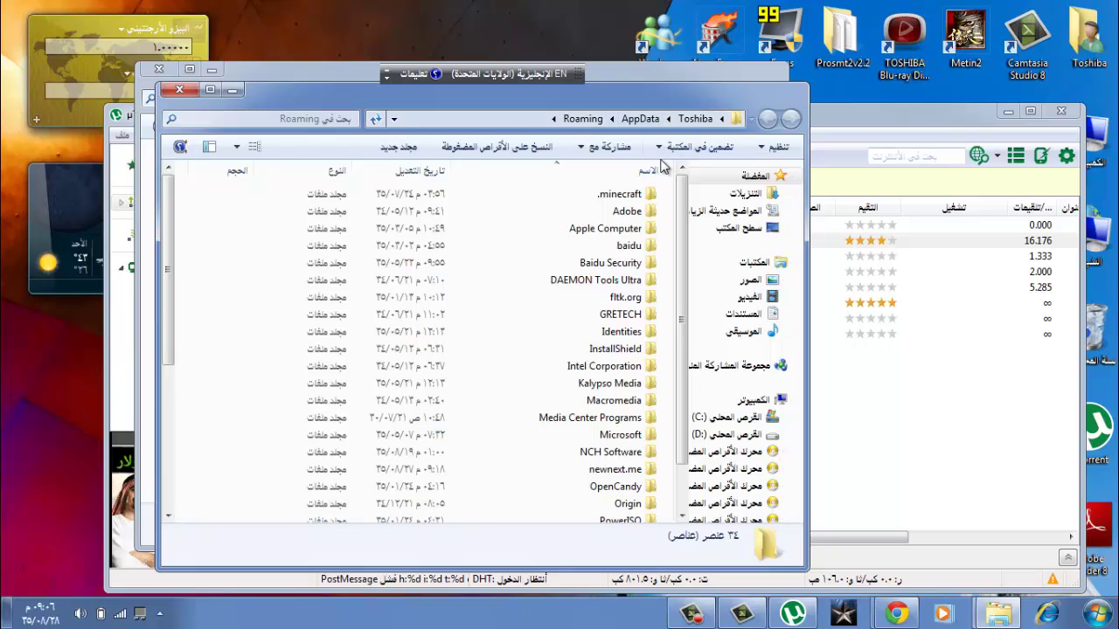
pyautogui.click(640, 118)
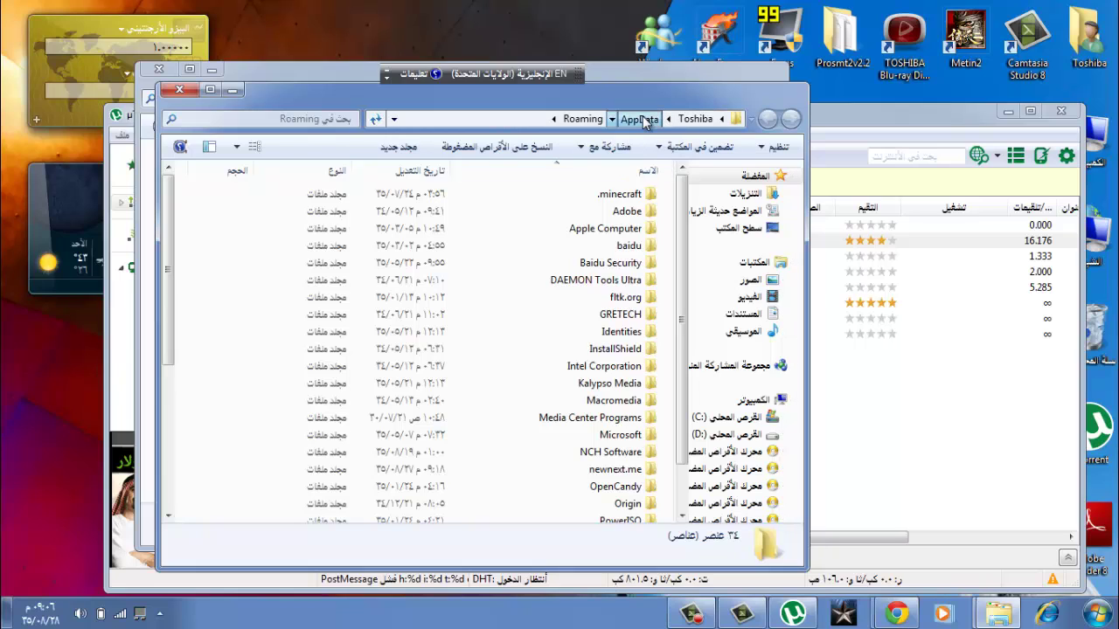
pyautogui.doubleClick(625, 194)
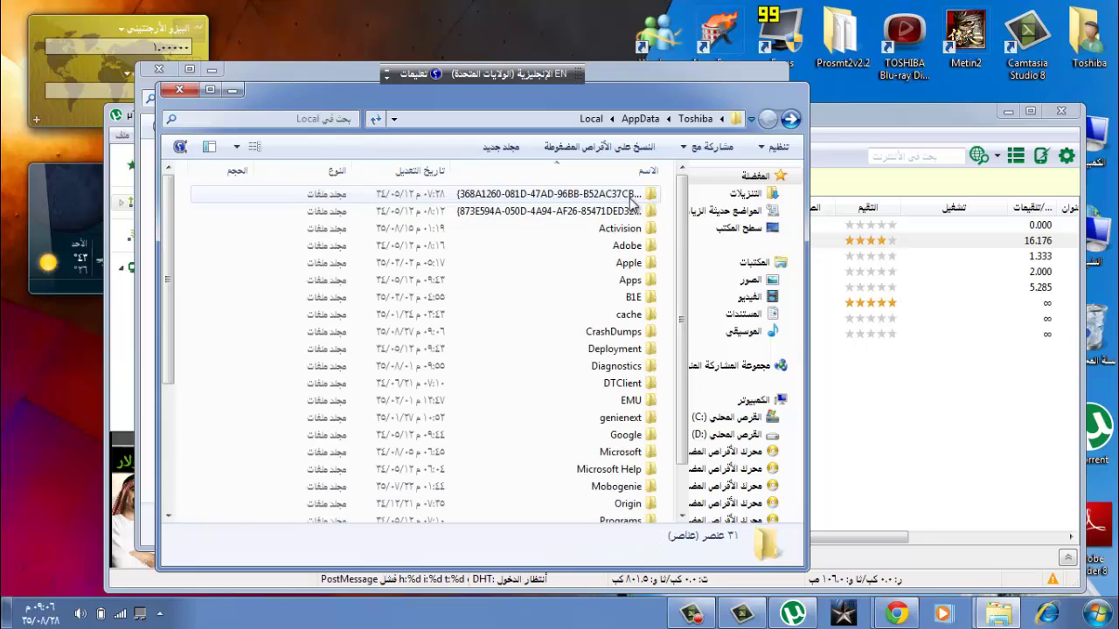
pyautogui.doubleClick(505, 225)
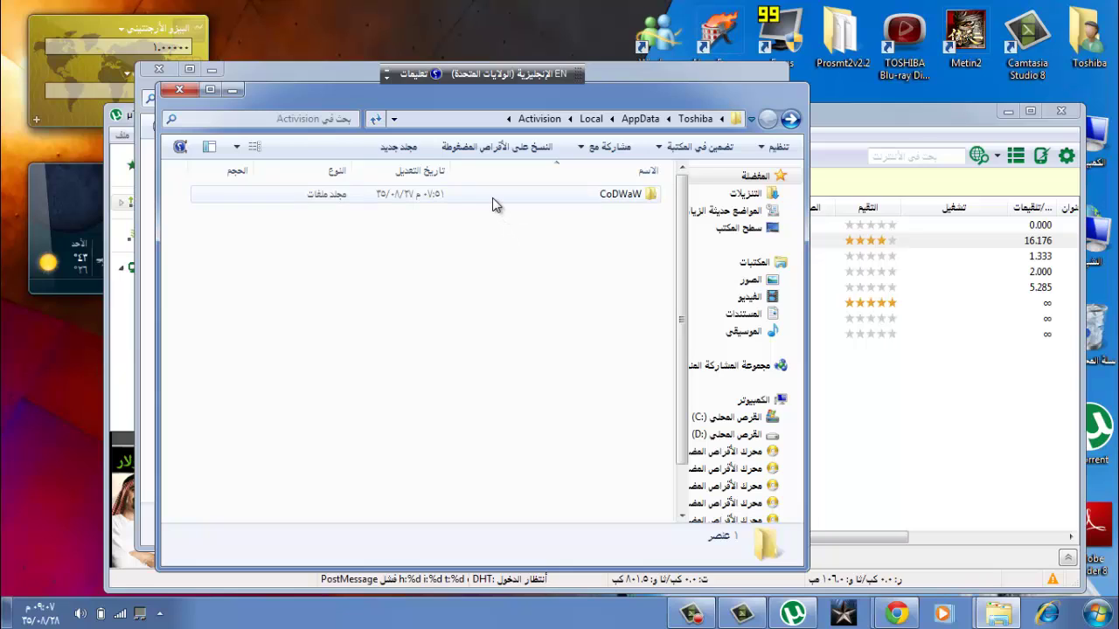
pyautogui.doubleClick(492, 198)
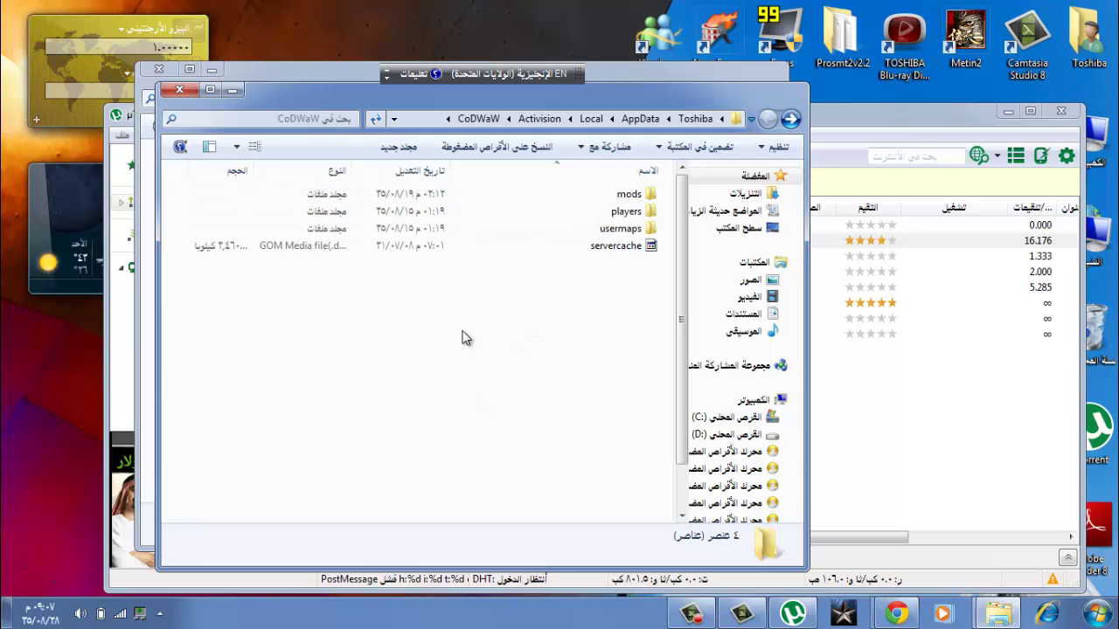
pyautogui.doubleClick(590, 230)
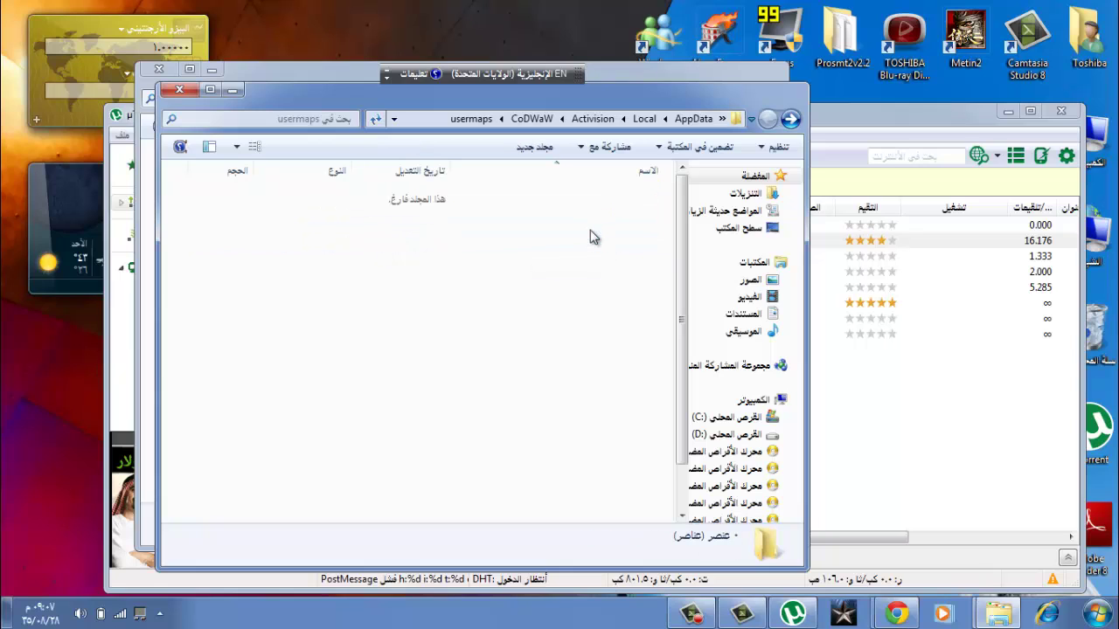
pyautogui.press('BackSpace')
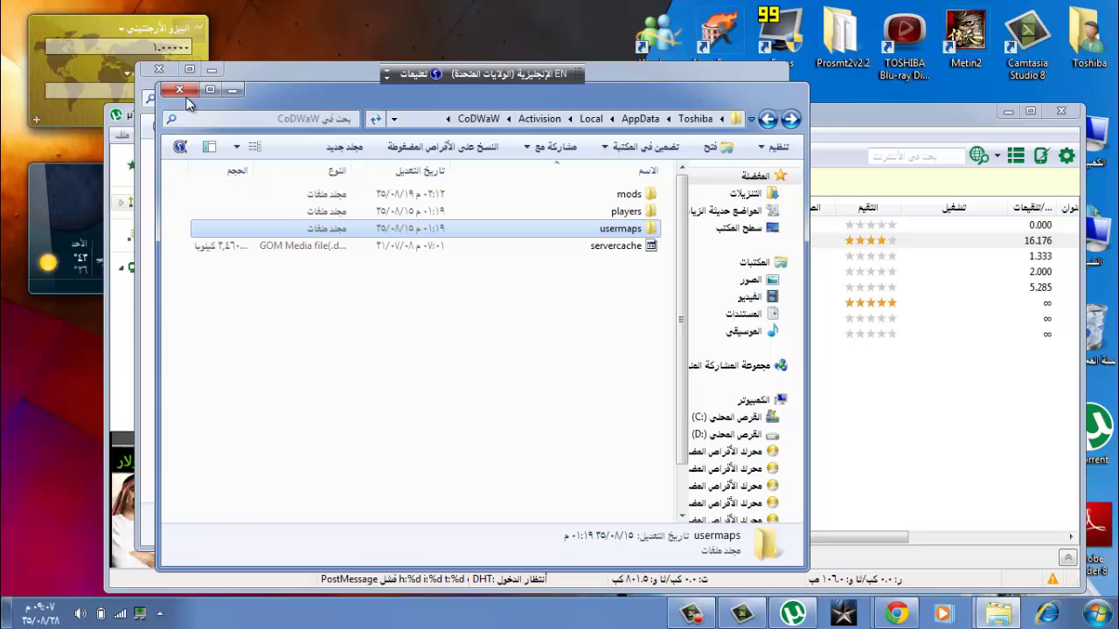
# Close the CoDWaW and cod waw folder windows and switch to the Chrome window with the MediaFire page.
pyautogui.click(183, 91)
pyautogui.click(166, 90)
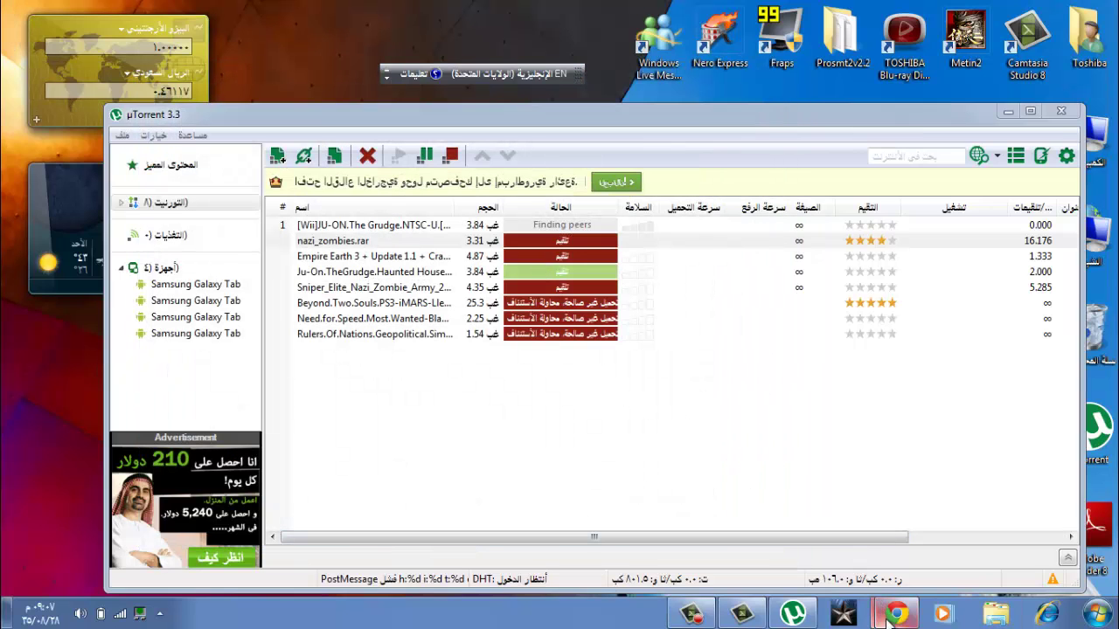
pyautogui.moveTo(891, 617)
pyautogui.click(962, 538)
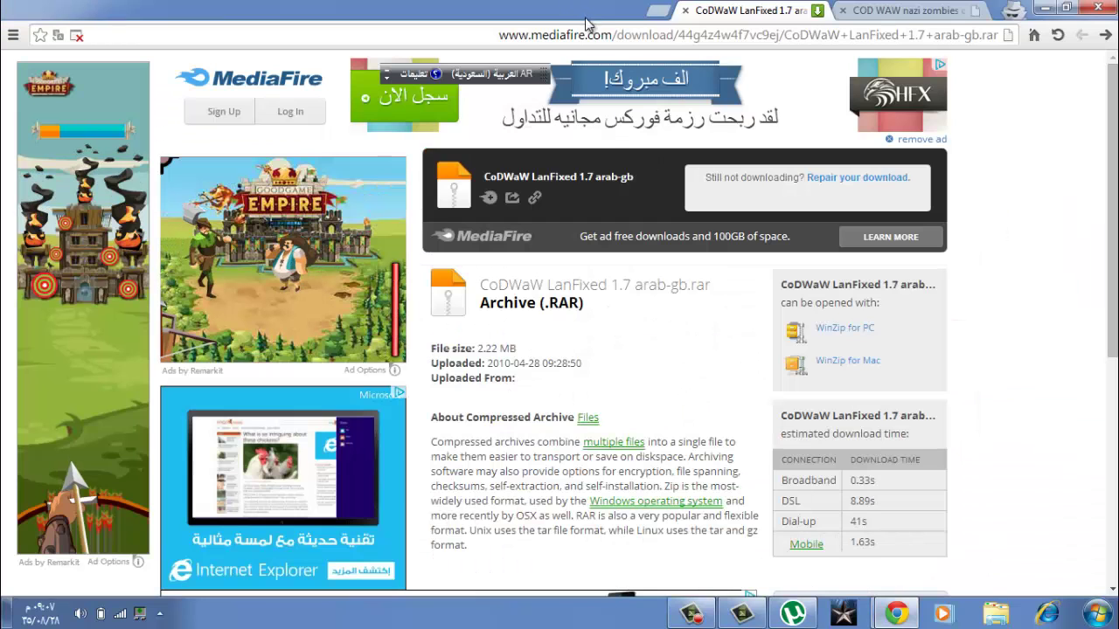
pyautogui.click(569, 35)
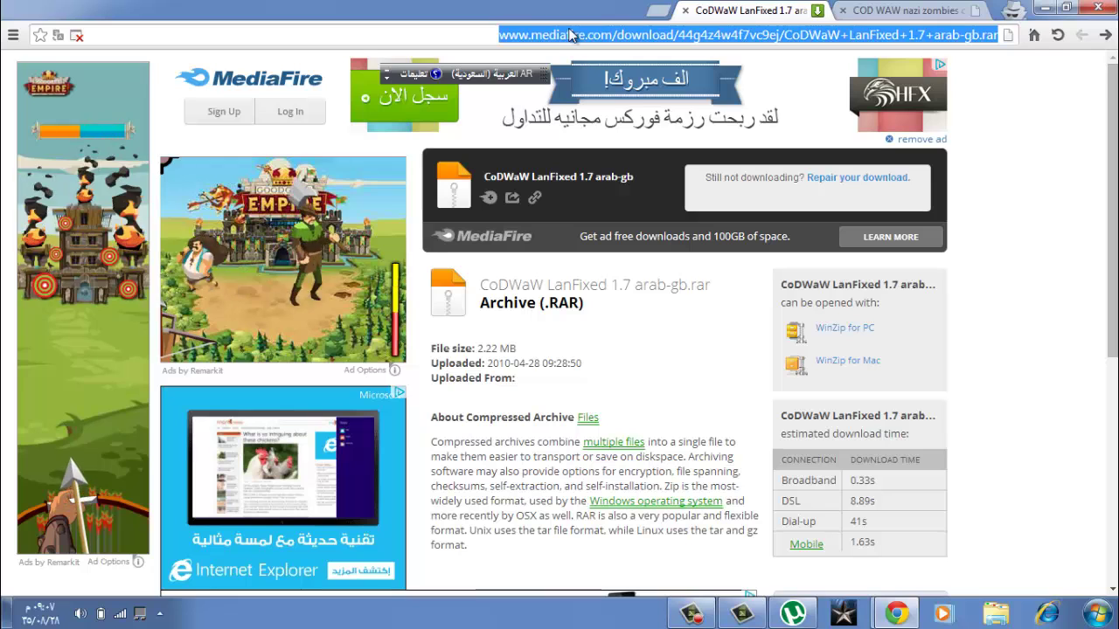
pyautogui.press('BackSpace')
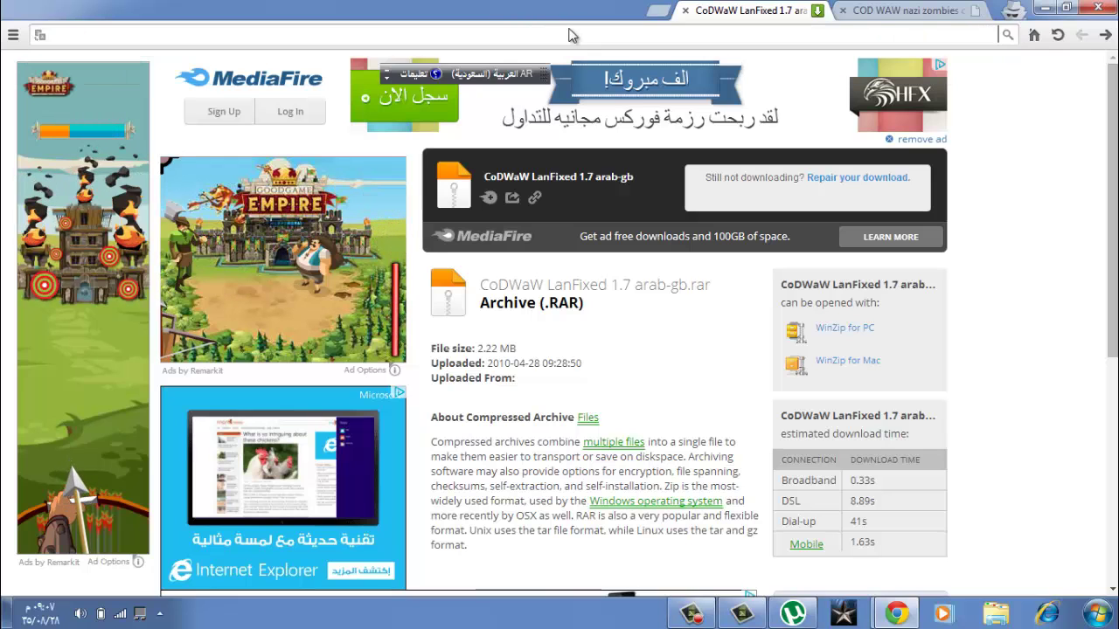
pyautogui.hotkey('alt', 'shift')
pyautogui.write('ccod')
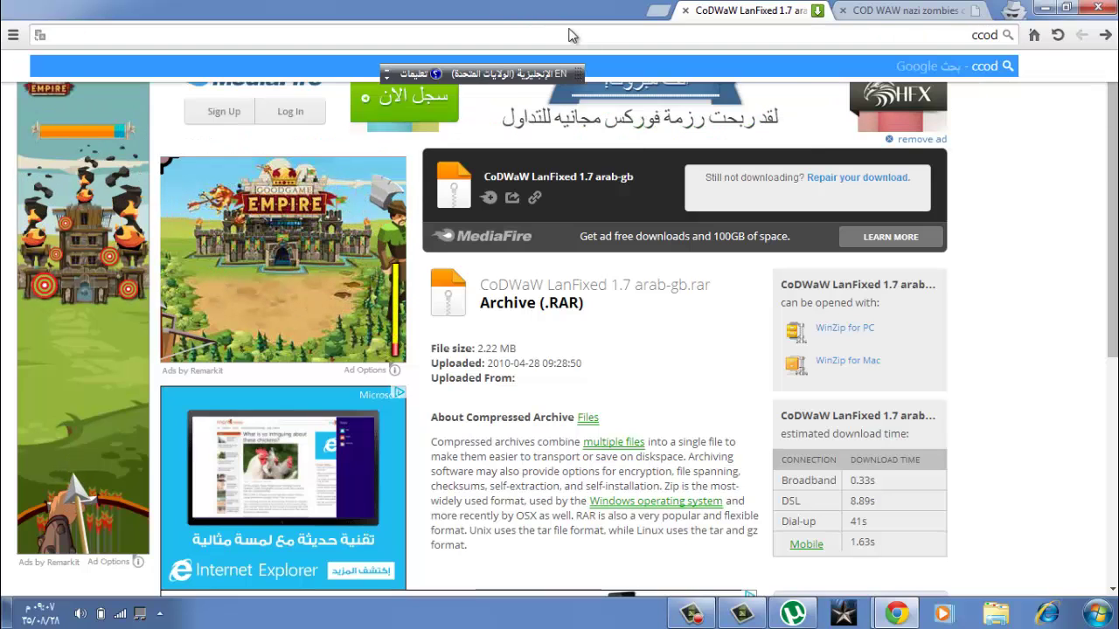
pyautogui.press('Escape')
# Open the bookmarked ZombieModding - Slums page in a new tab and close the pop-up window.
pyautogui.hotkey('ctrl', 't')
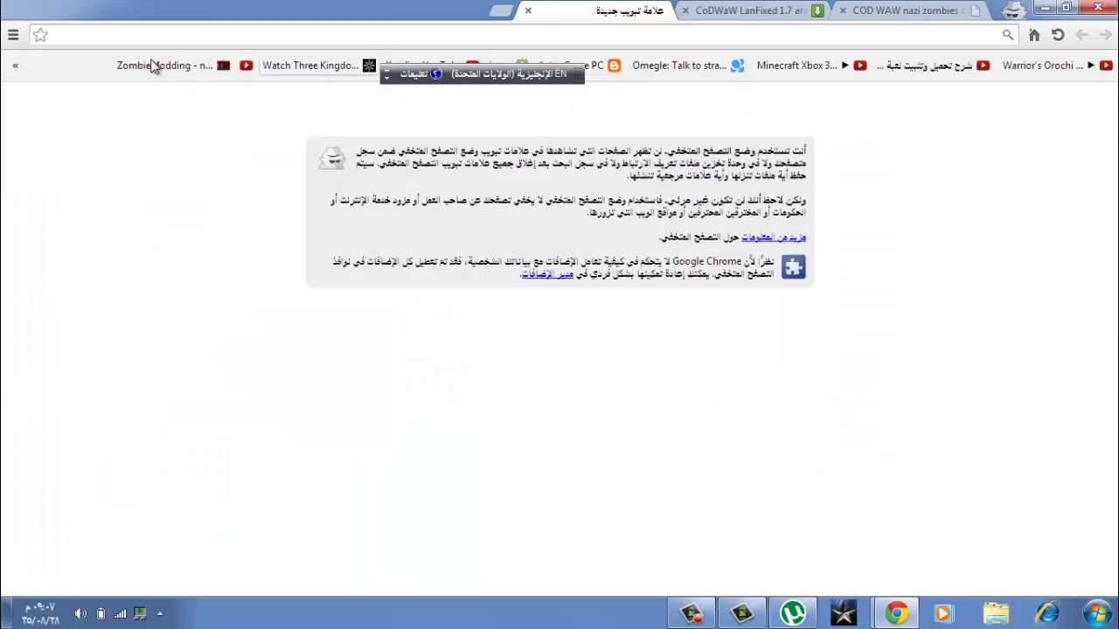
pyautogui.click(151, 63)
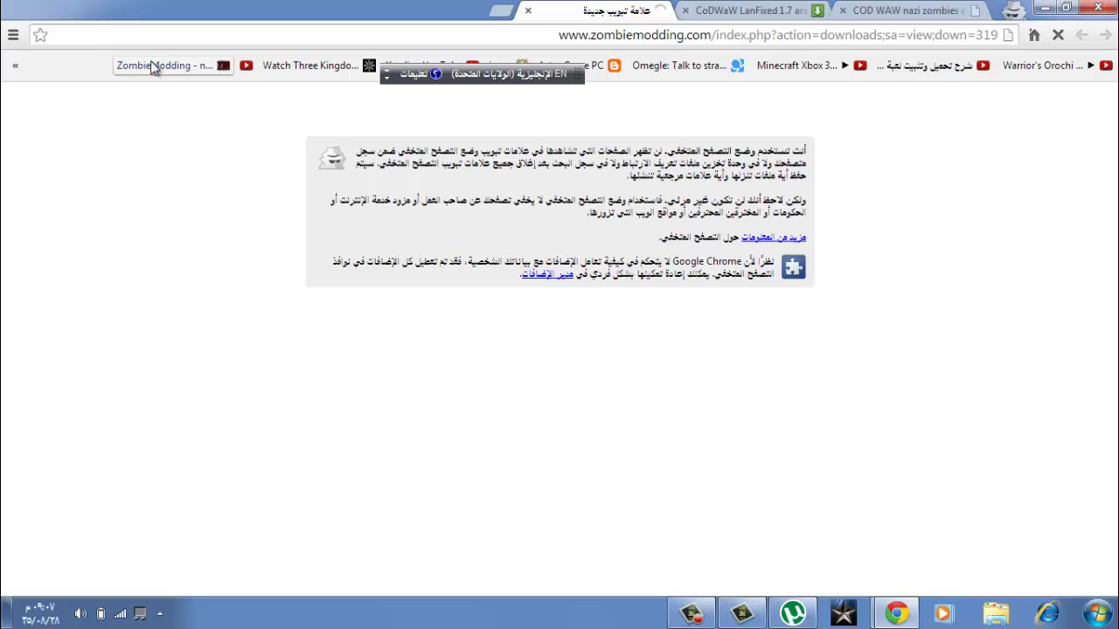
pyautogui.click(13, 73)
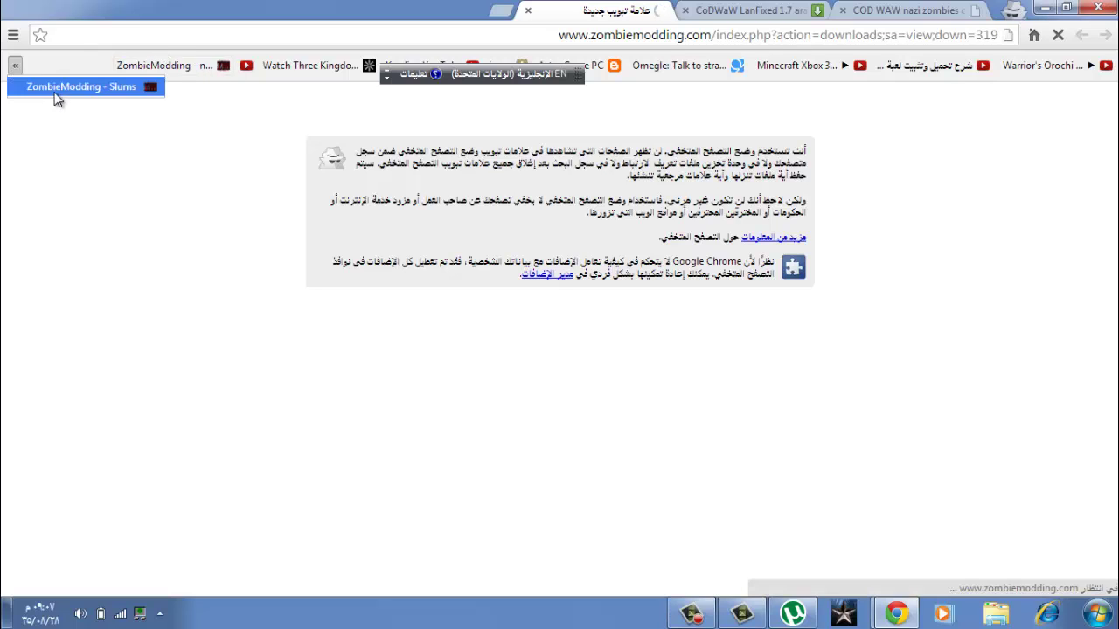
pyautogui.click(52, 83)
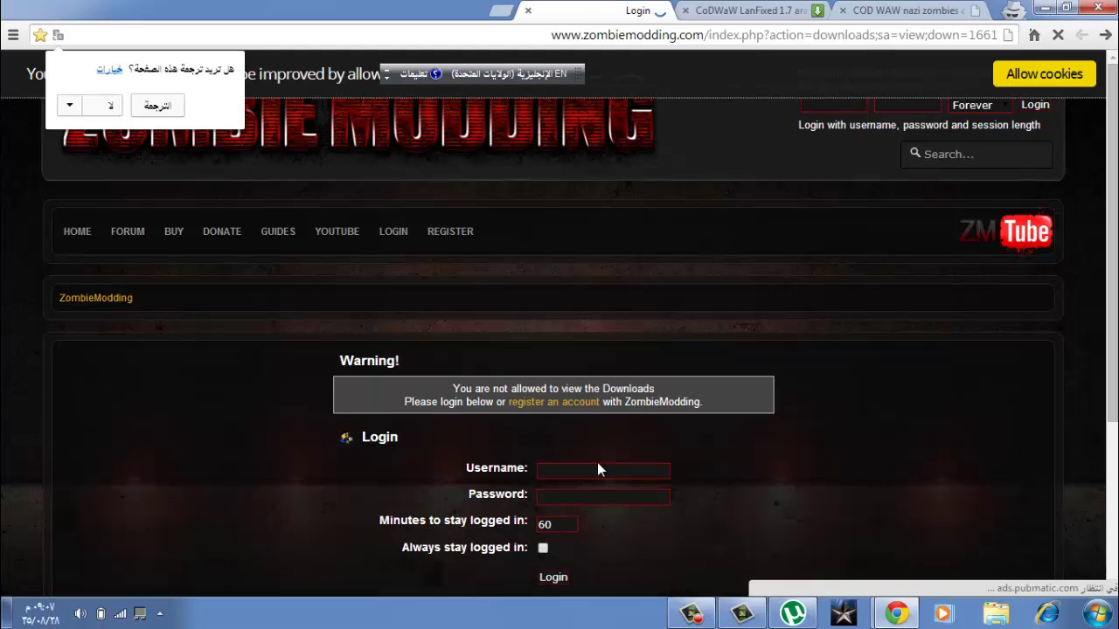
pyautogui.click(1053, 85)
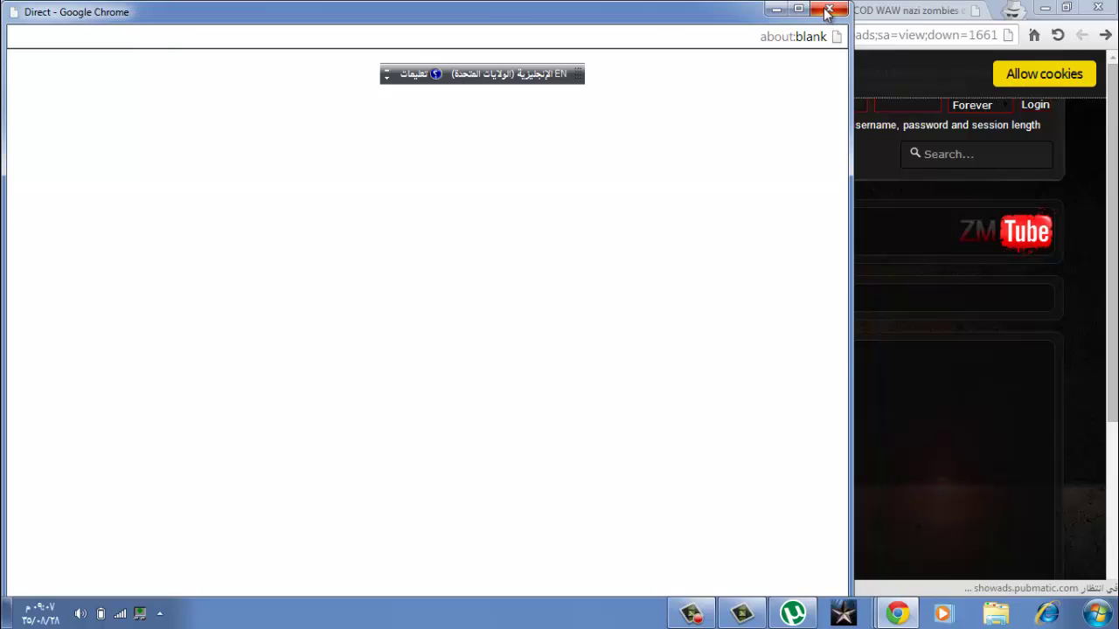
pyautogui.click(826, 10)
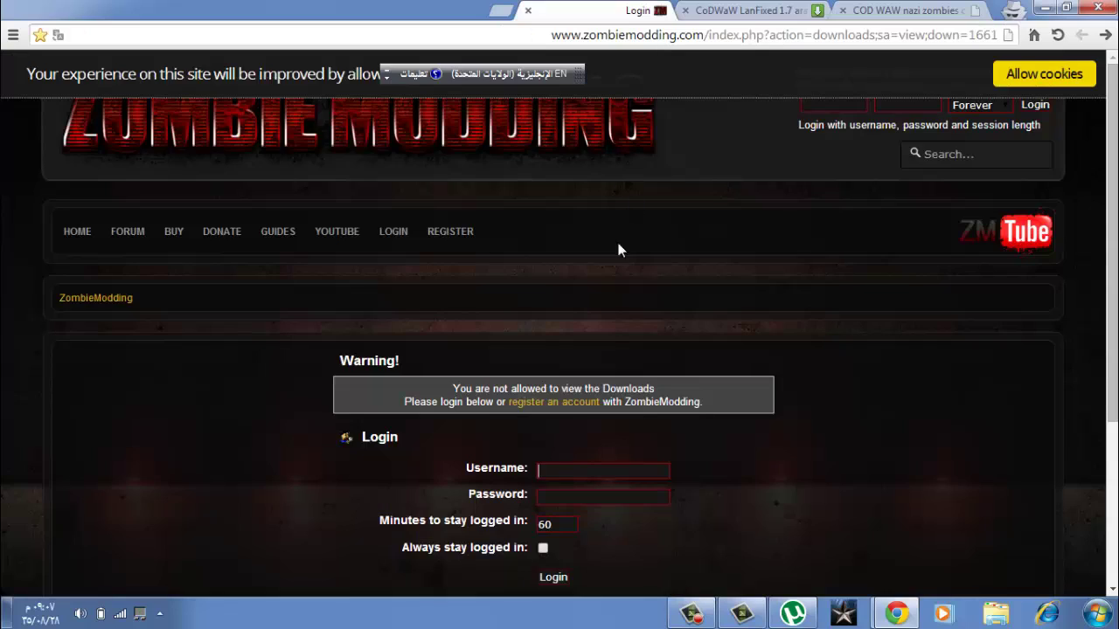
# Log in to ZombieModding with the account username and password, enabling the option to always stay logged in.
pyautogui.click(549, 469)
pyautogui.write('KILLAEDGE')
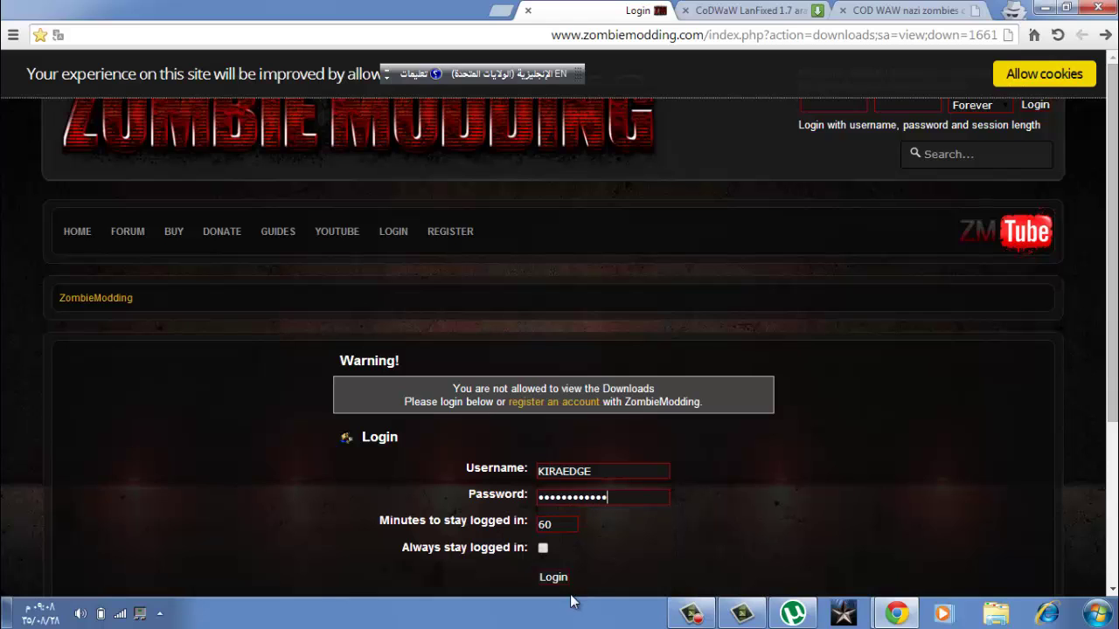
pyautogui.click(543, 550)
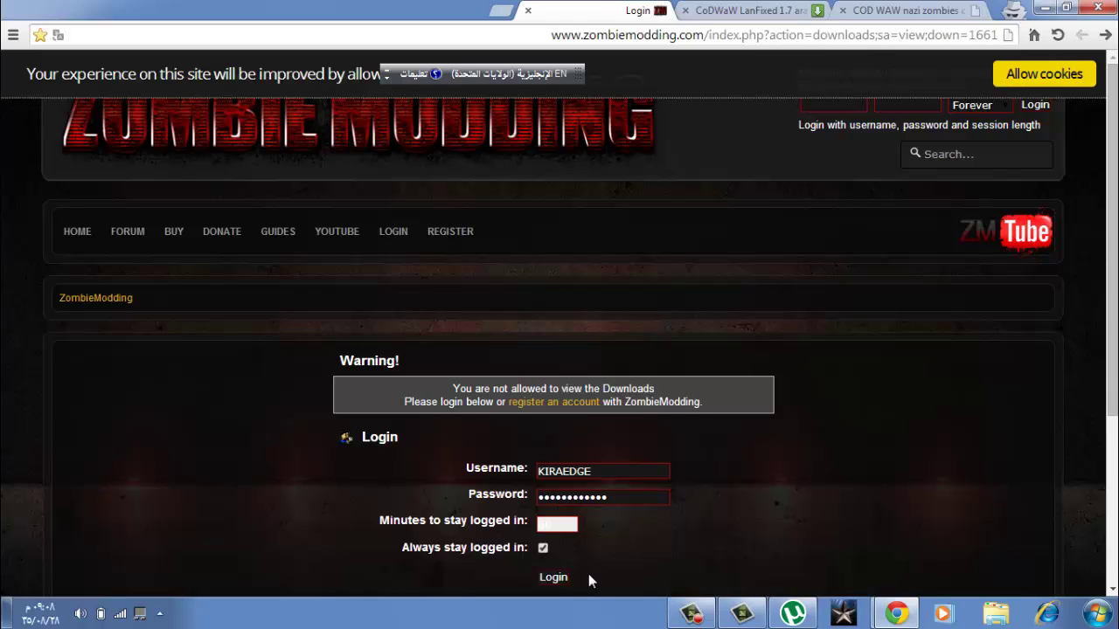
pyautogui.click(564, 579)
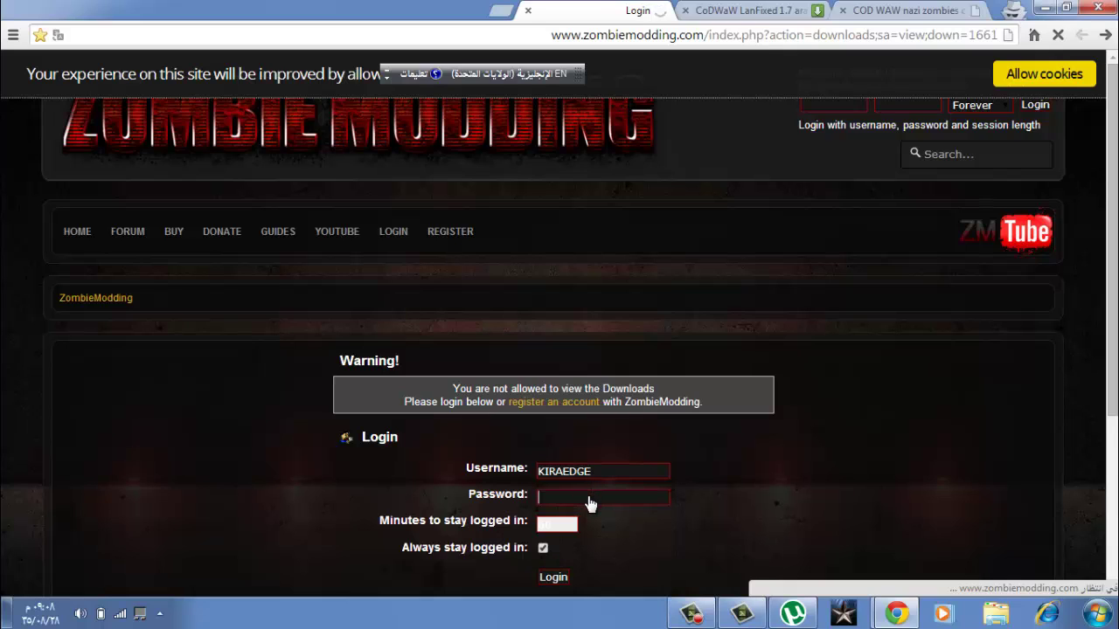
pyautogui.click(133, 616)
pyautogui.press('Escape')
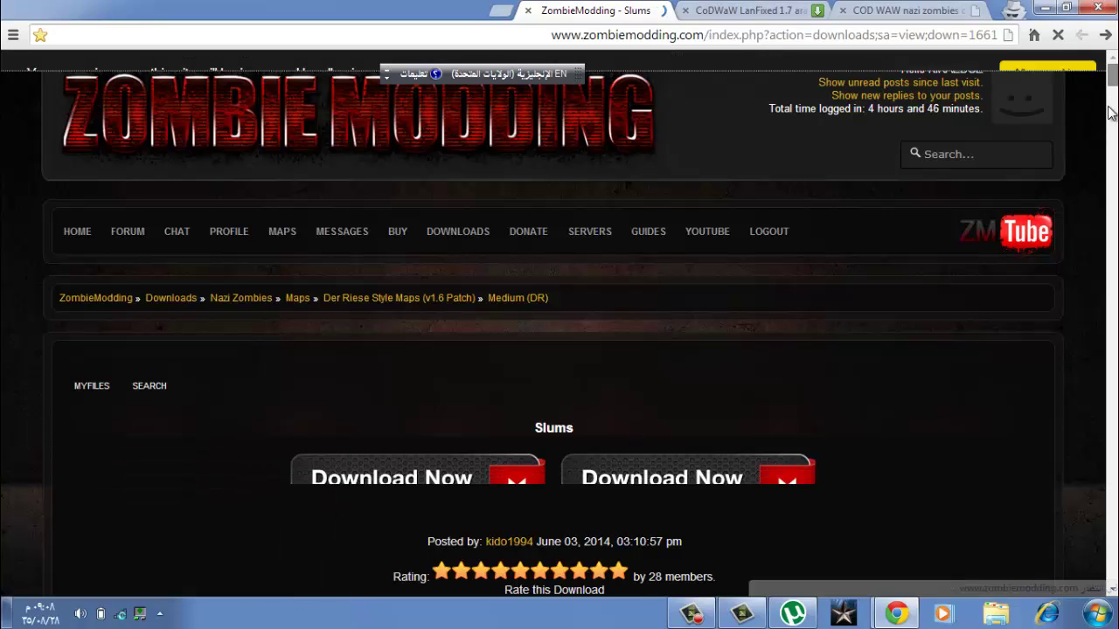
# Close the CoDWaW LanFixed and COD WAW nazi zombies tabs, keeping only the ZombieModding Slums page open.
pyautogui.moveTo(1110, 79)
pyautogui.mouseDown()
pyautogui.moveTo(1112, 144)
pyautogui.moveTo(1110, 77)
pyautogui.moveTo(1112, 94)
pyautogui.mouseUp()
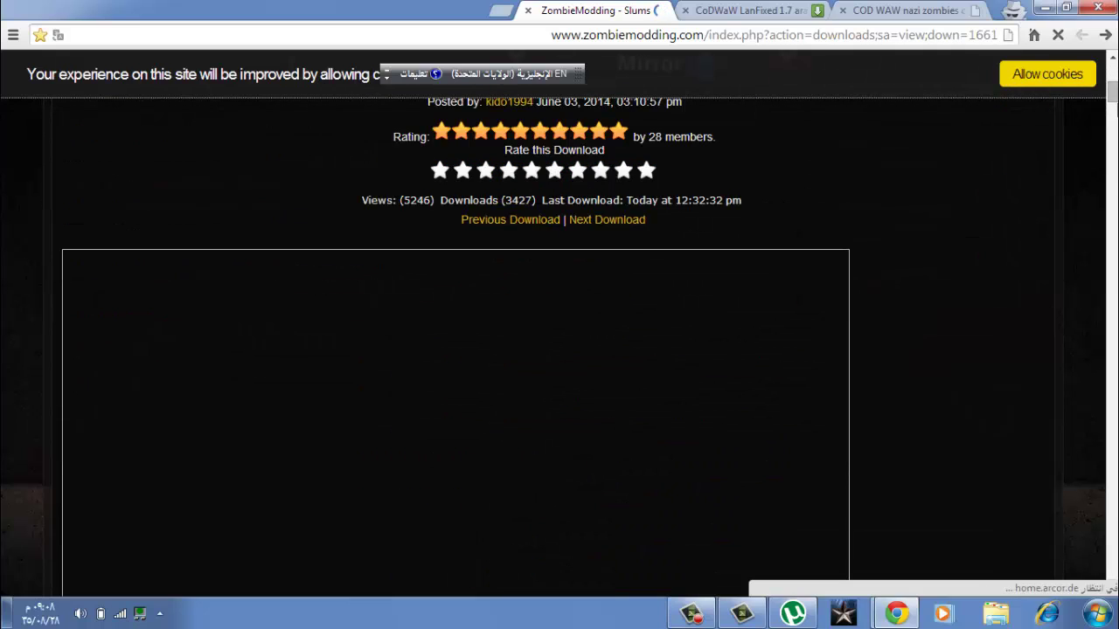
pyautogui.click(843, 10)
pyautogui.click(843, 10)
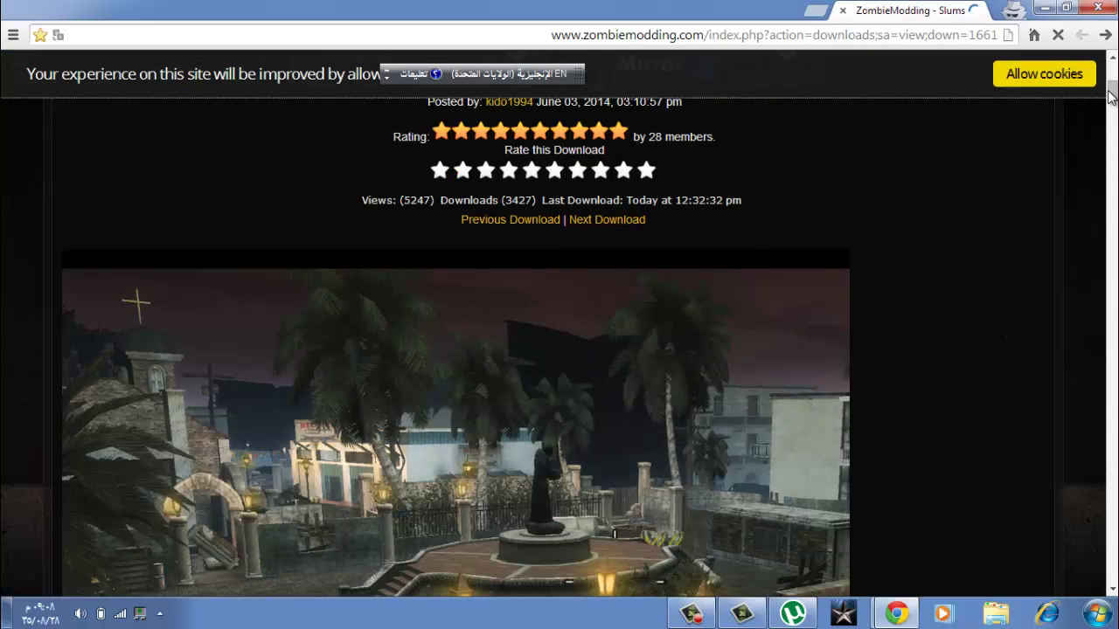
# Start the main download of the Slums map from its ZombieModding page and cancel it.
pyautogui.scroll(5, 1011, 133)
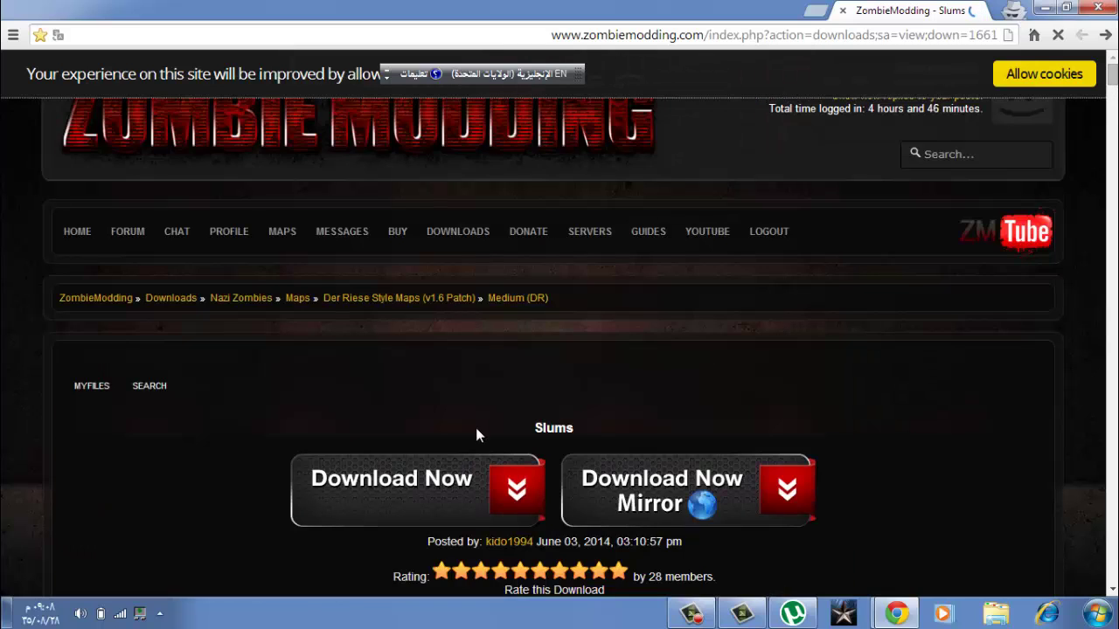
pyautogui.click(446, 477)
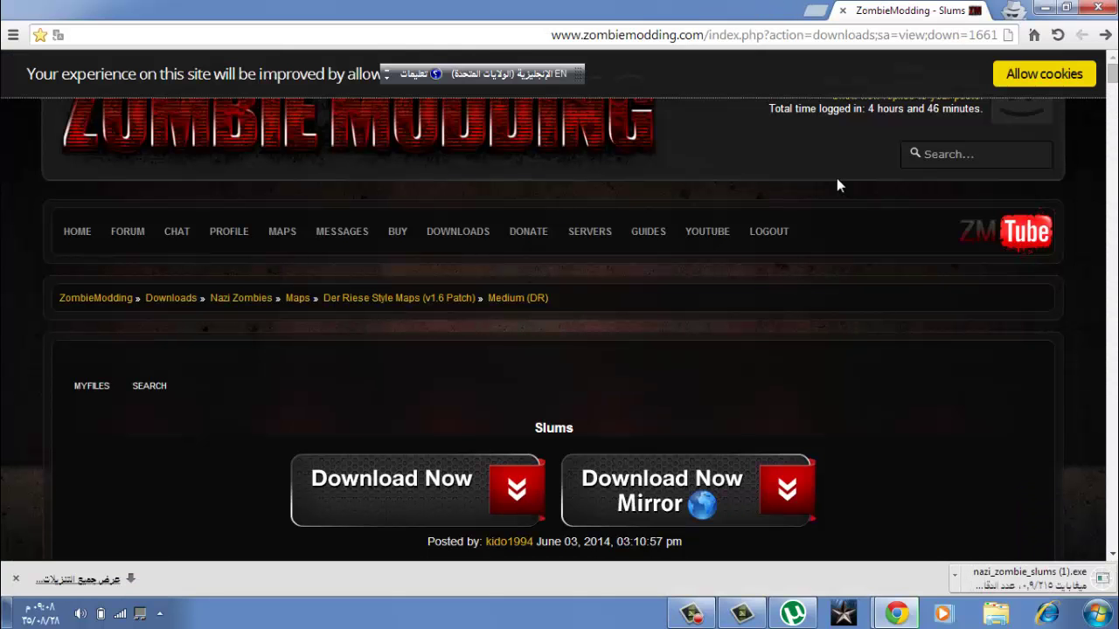
pyautogui.click(1028, 575)
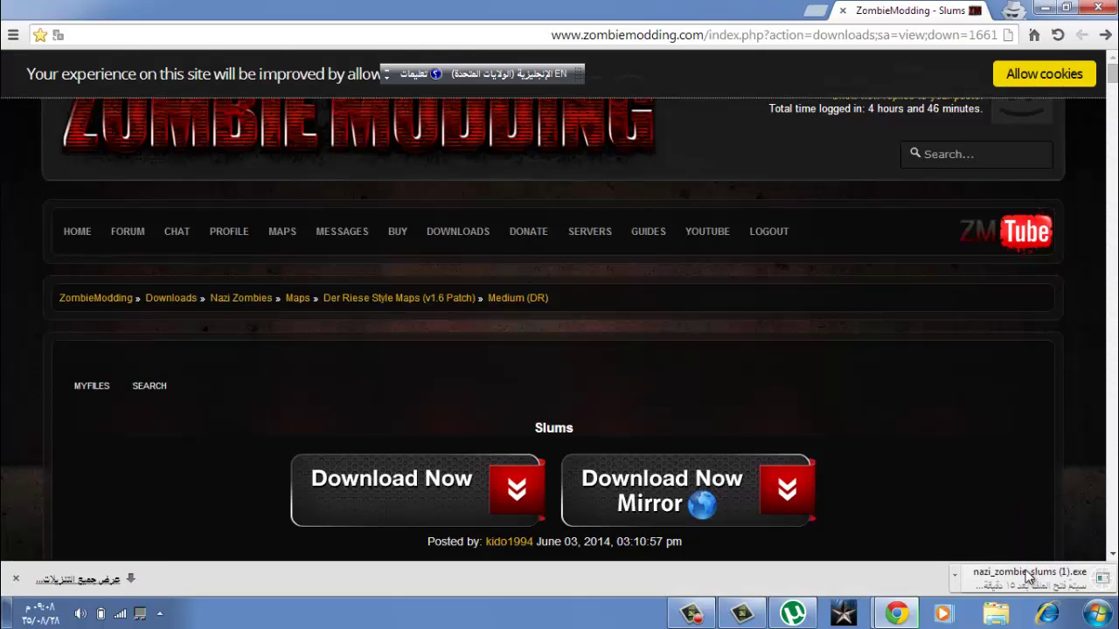
pyautogui.click(956, 579)
pyautogui.click(932, 553)
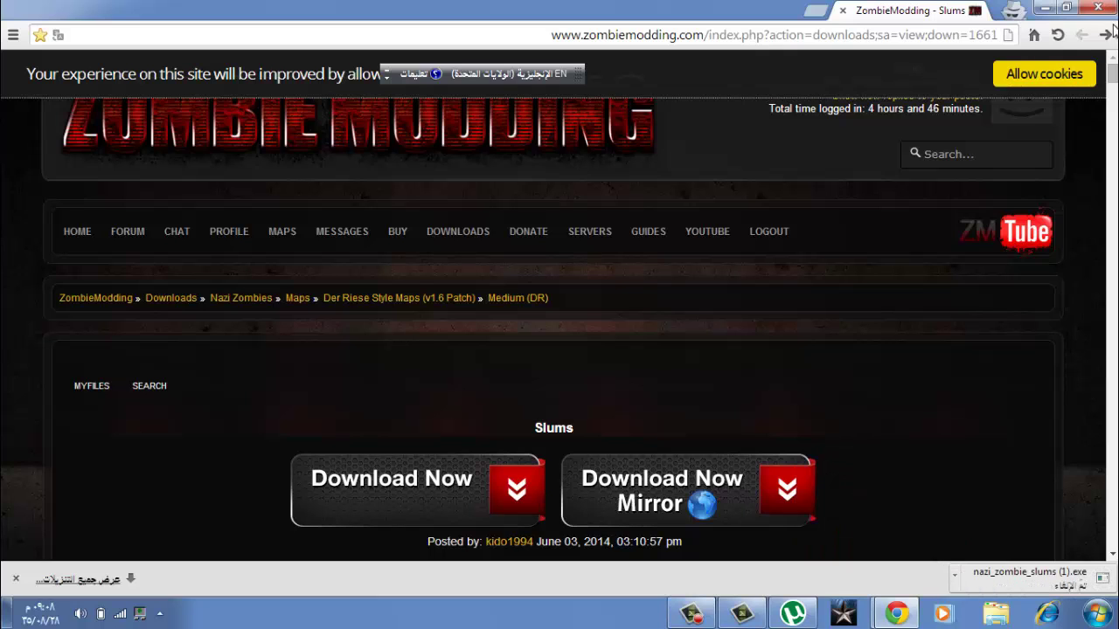
# Minimize the browser and µTorrent windows and open the Downloads folder inside the Toshiba user folder.
pyautogui.click(1047, 8)
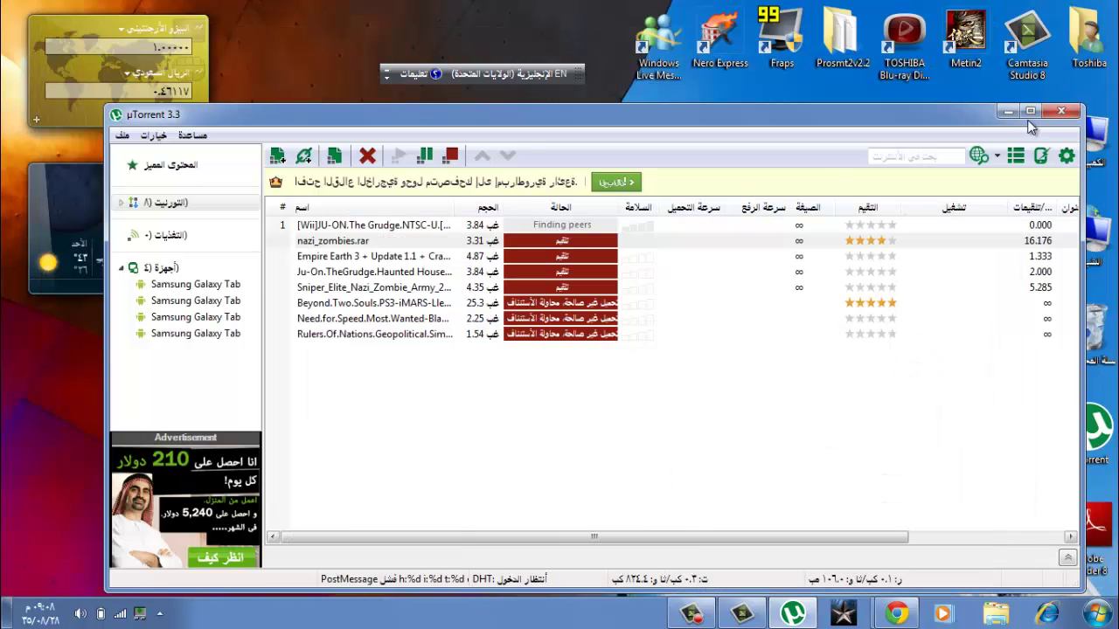
pyautogui.click(1008, 112)
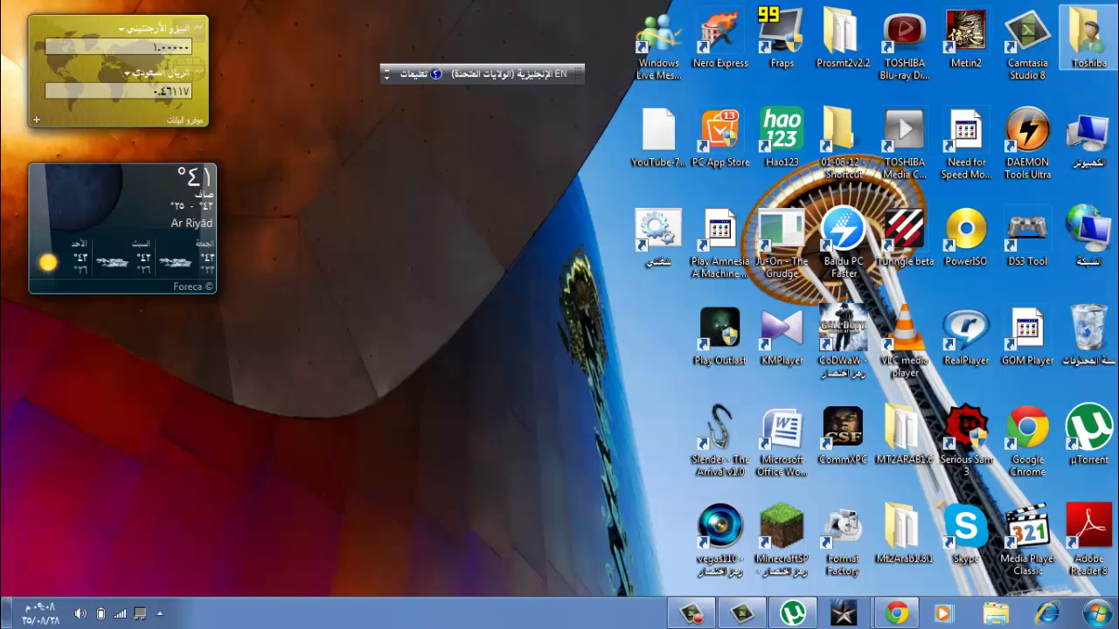
pyautogui.doubleClick(1087, 39)
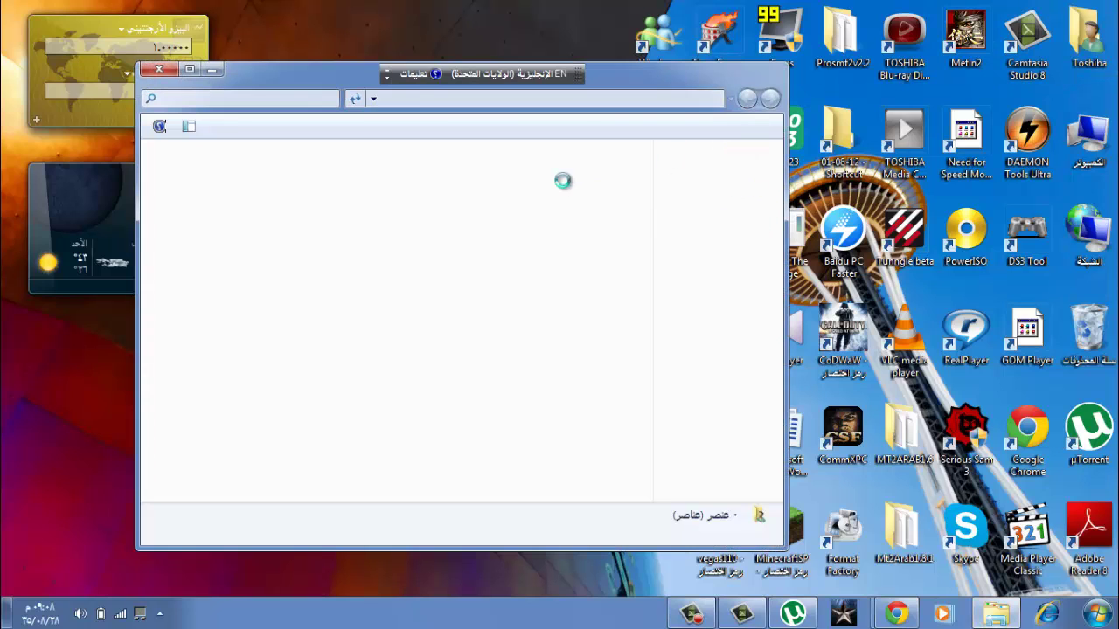
pyautogui.click(385, 190)
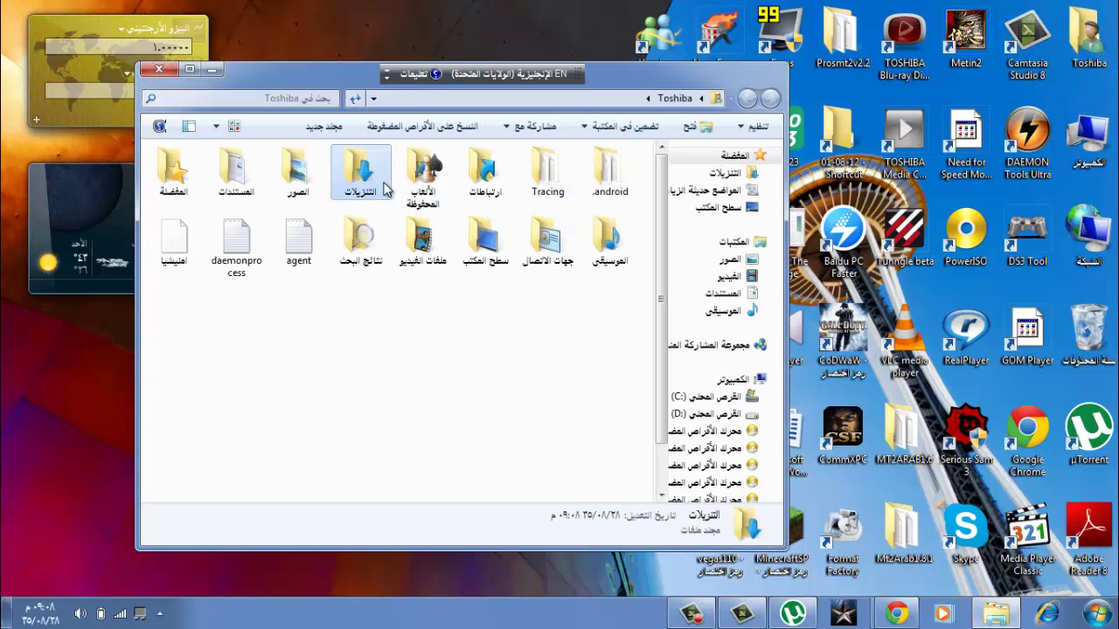
pyautogui.doubleClick(385, 190)
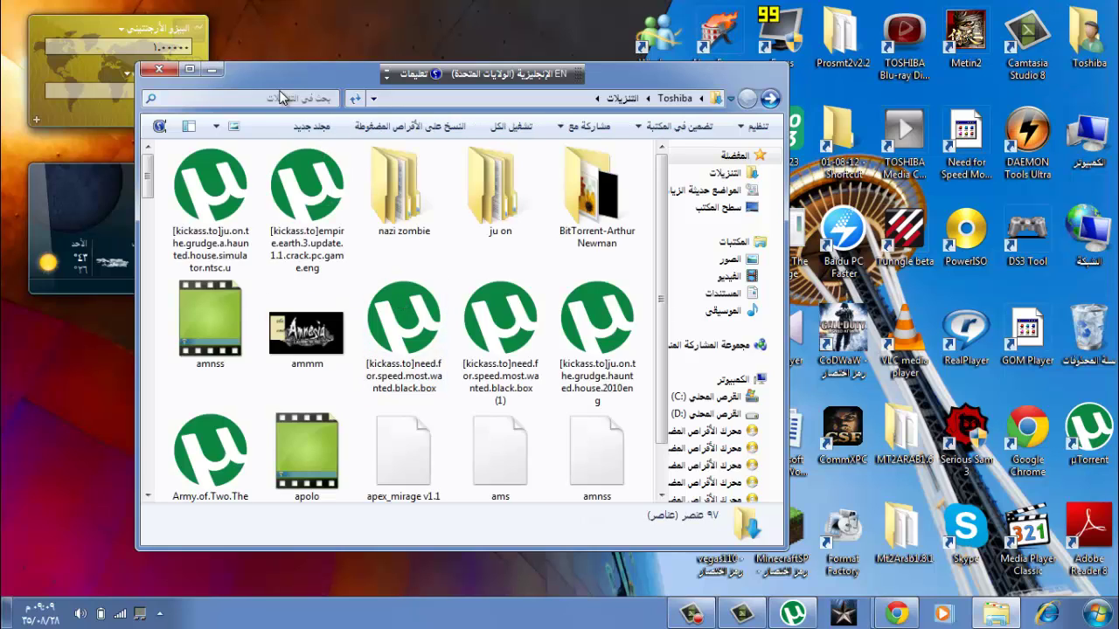
# Search the Downloads folder for SLUMS and launch the nazi_zombie_slums installer.
pyautogui.write('sesssssss')
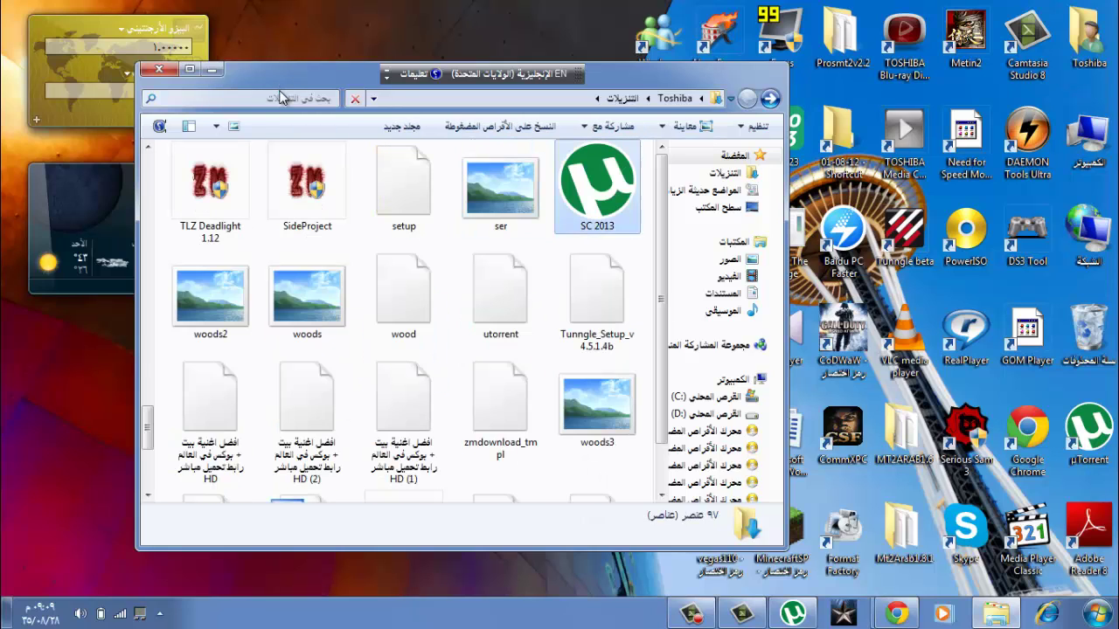
pyautogui.write('s')
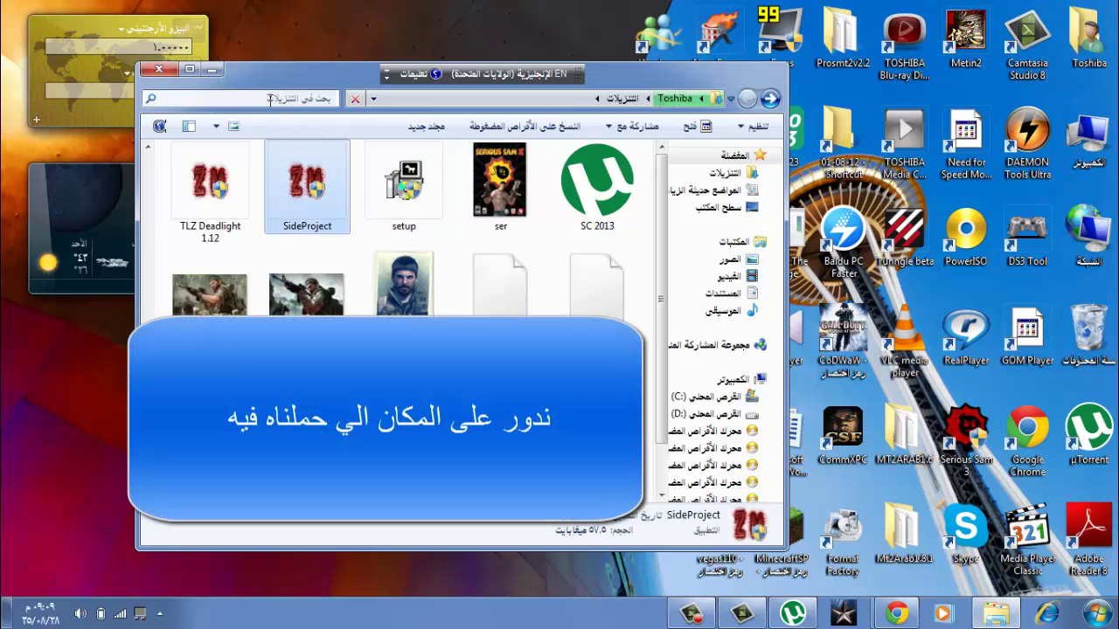
pyautogui.click(270, 98)
pyautogui.write('SLUMS')
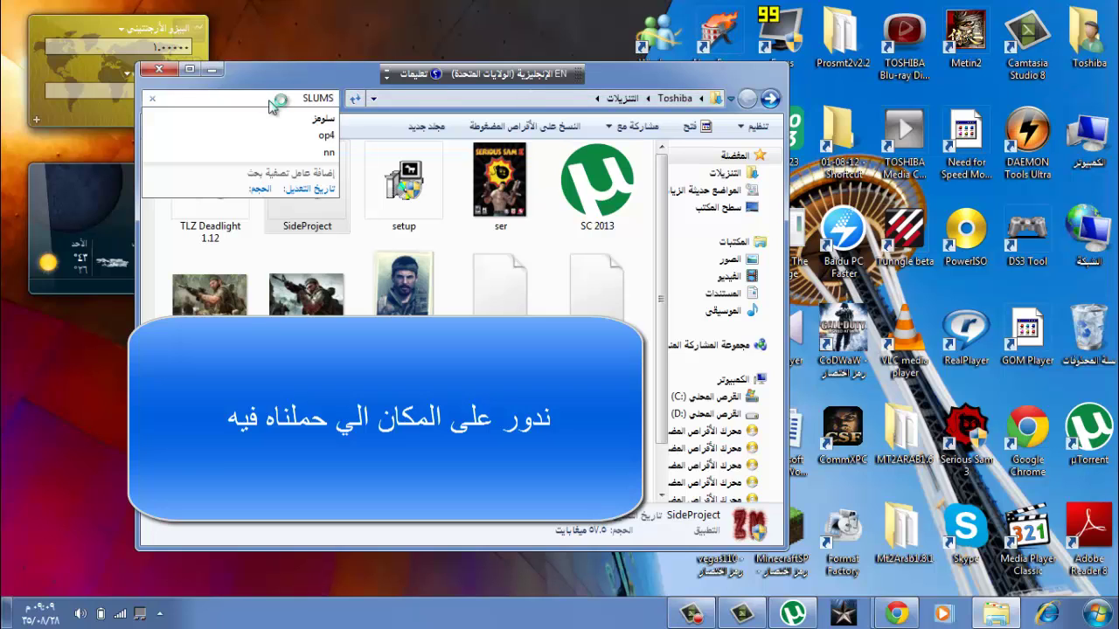
pyautogui.click(563, 203)
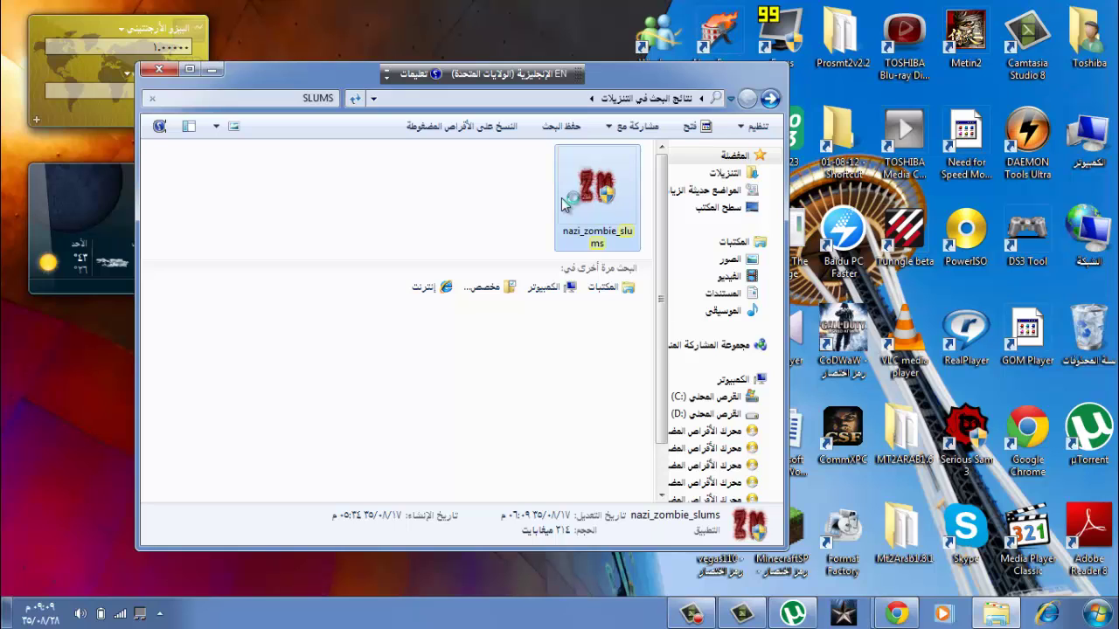
pyautogui.press('super')
pyautogui.press('super')
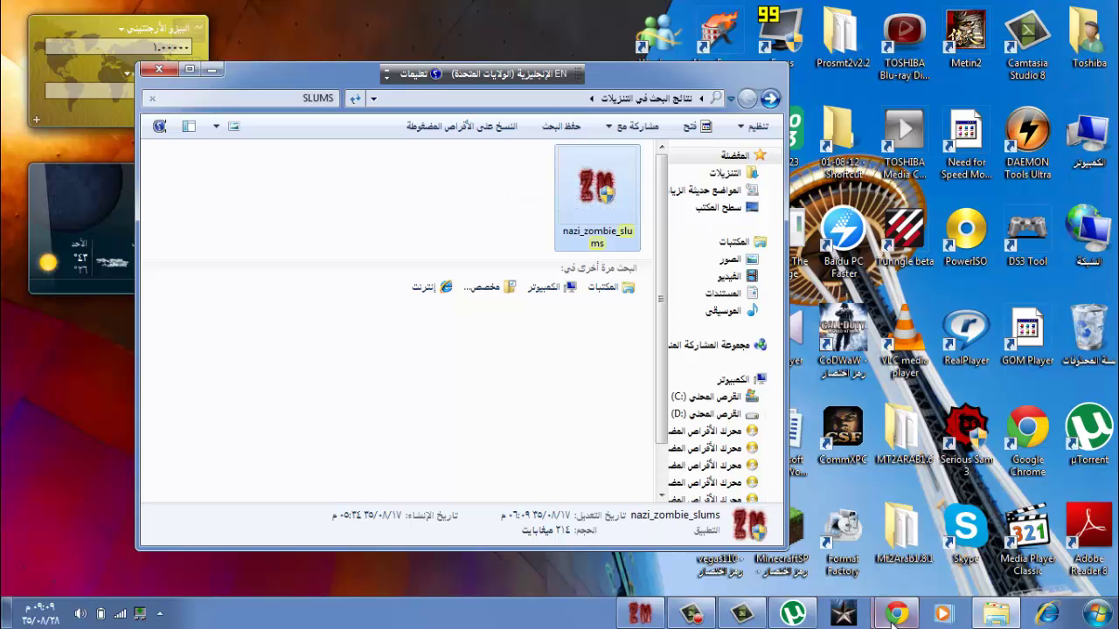
# Switch to the browser on the ZombieModding Slums page and open its downloads list.
pyautogui.moveTo(896, 613)
pyautogui.click(956, 535)
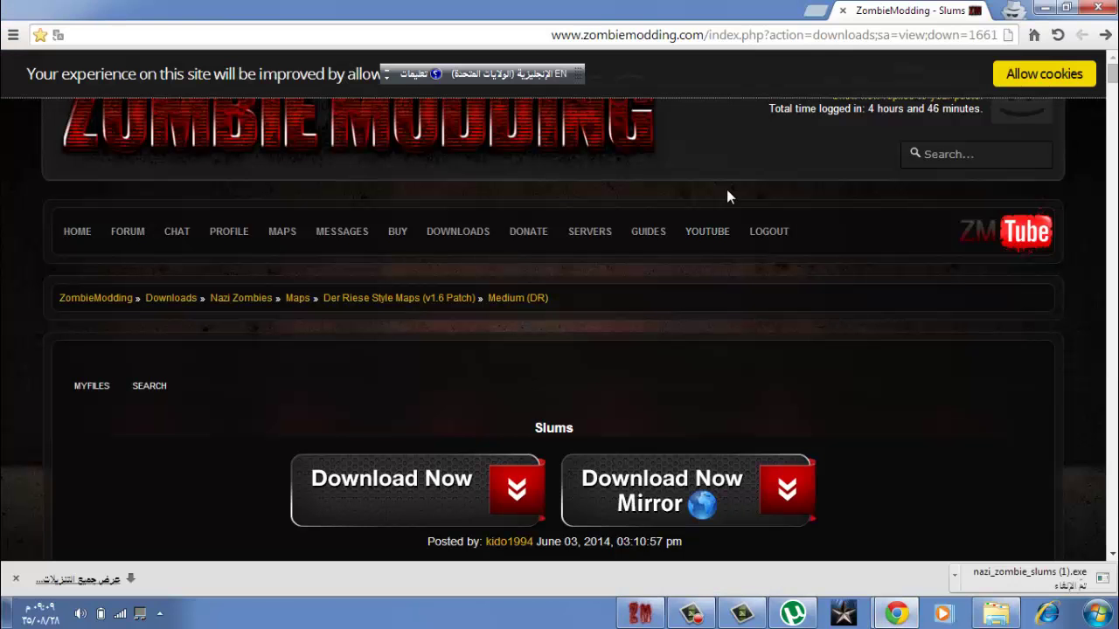
pyautogui.hotkey('ctrl', 'j')
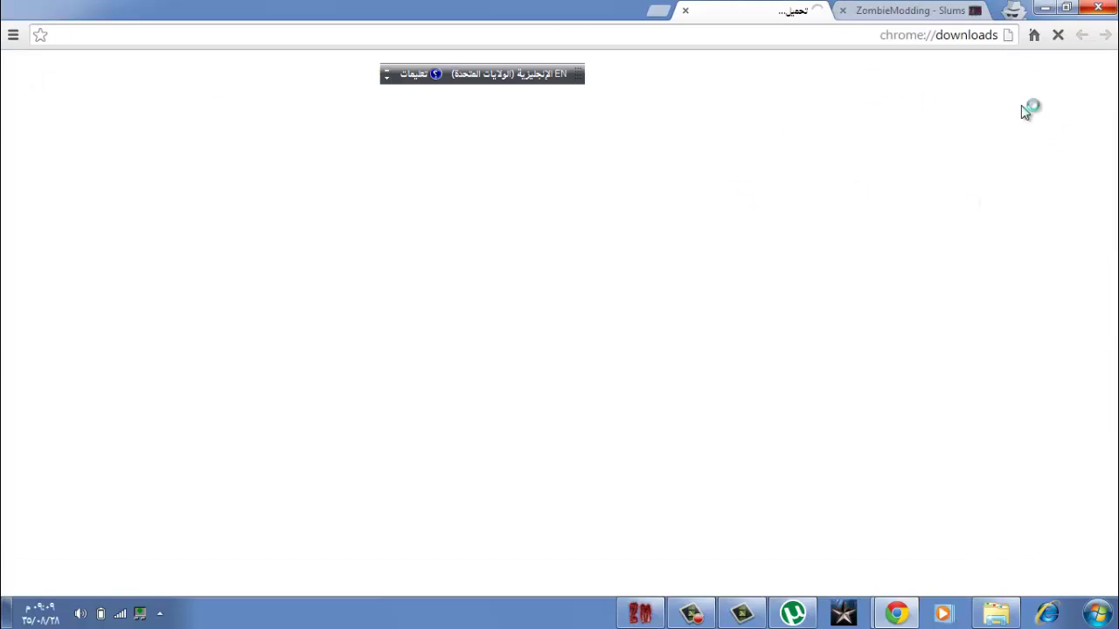
# Return to the nazi_zombie_slums Setup wizard, start the map installation and show the installation details.
pyautogui.click(640, 613)
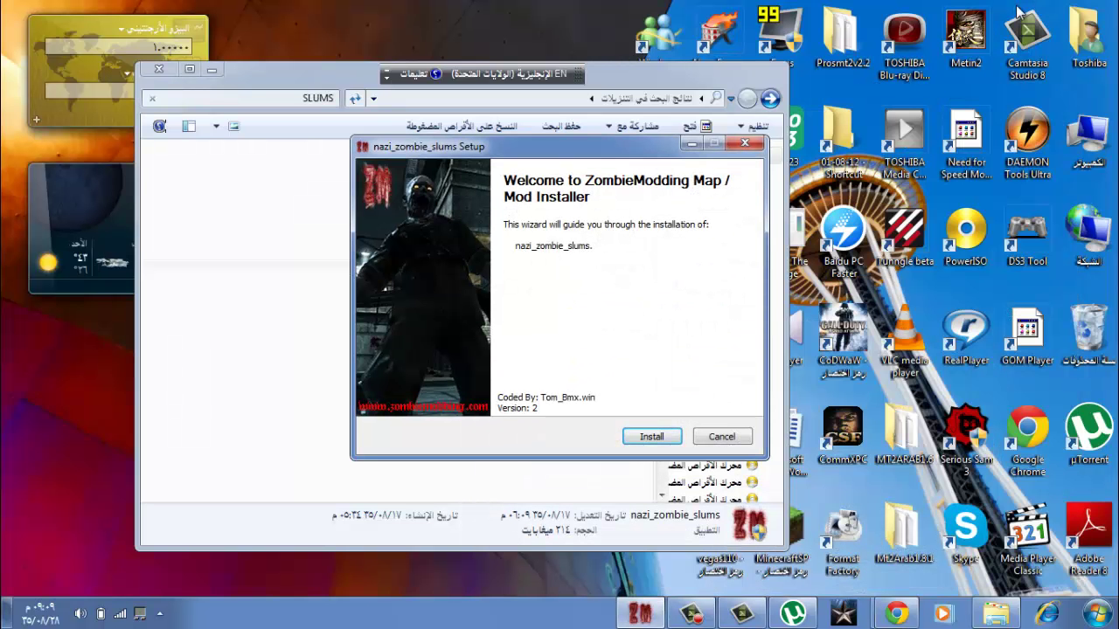
pyautogui.hotkey('alt', 'space')
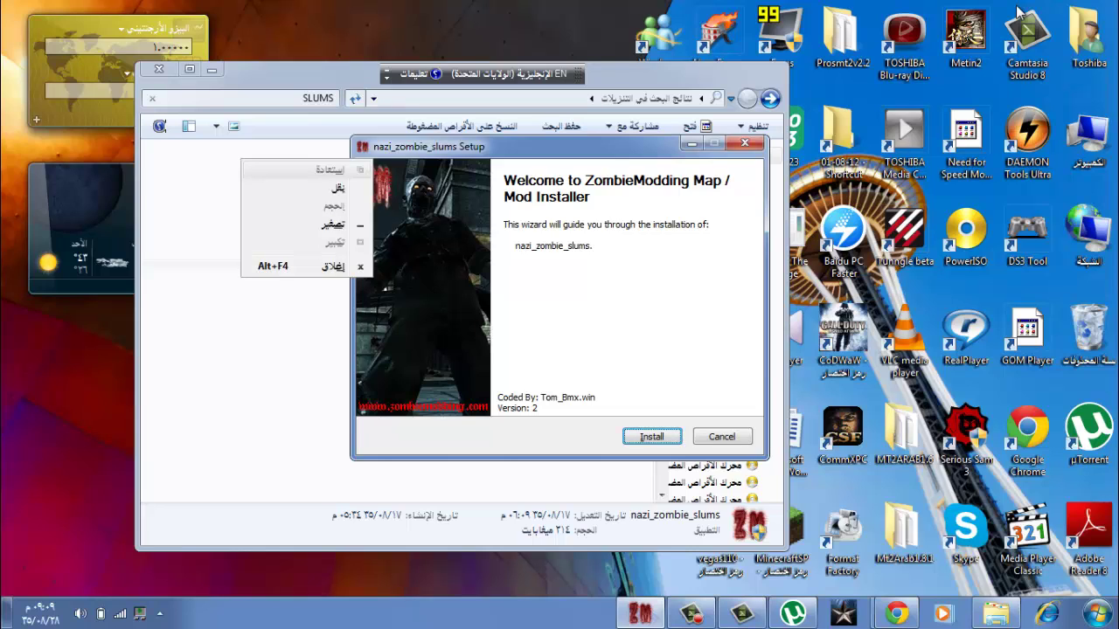
pyautogui.press('Return')
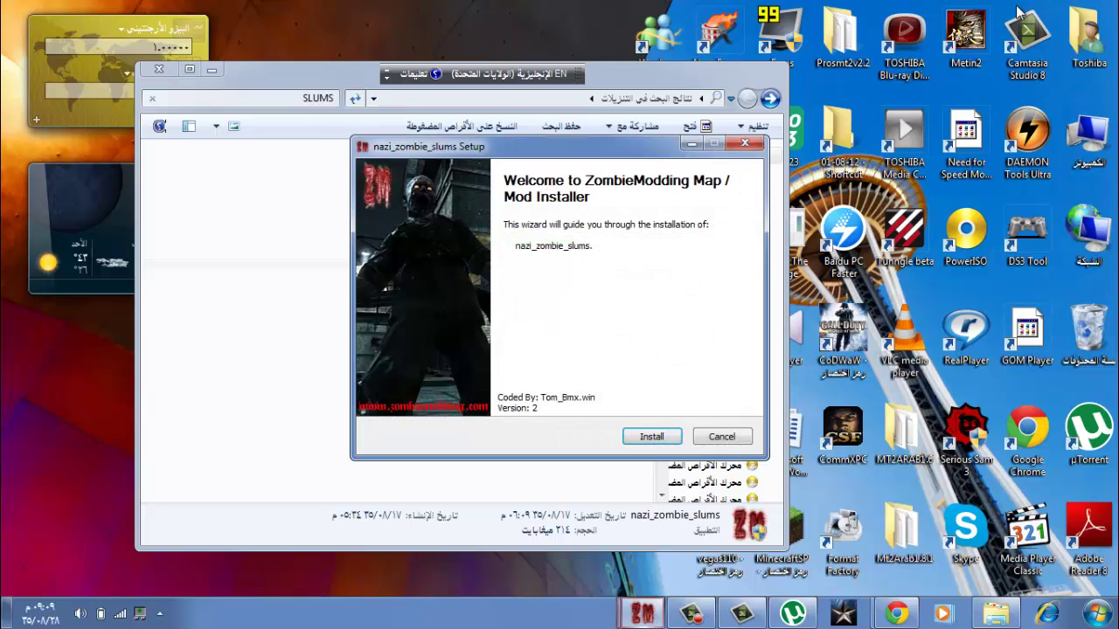
pyautogui.press('Return')
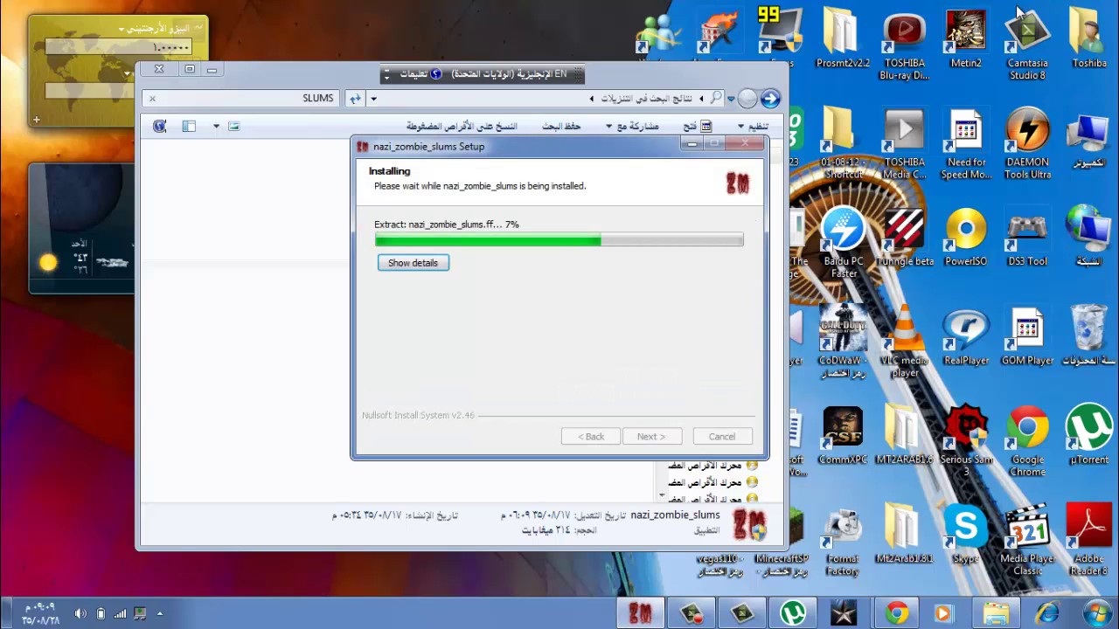
pyautogui.press('Return')
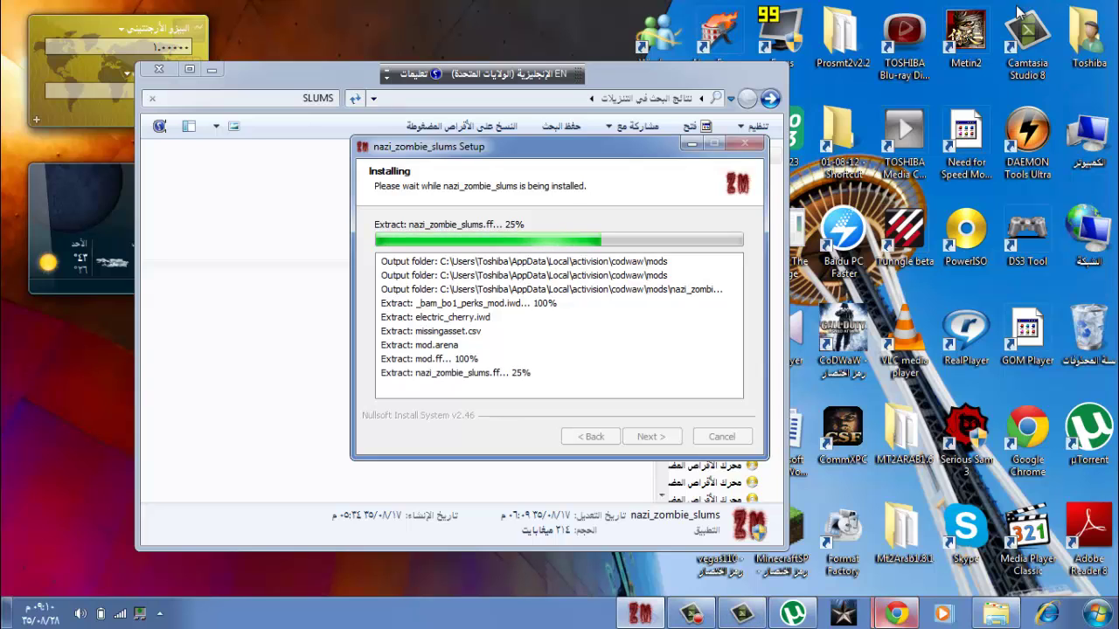
# Look through the browser's downloads list and minimize the browser window.
pyautogui.press('super+6')
pyautogui.press('super+6')
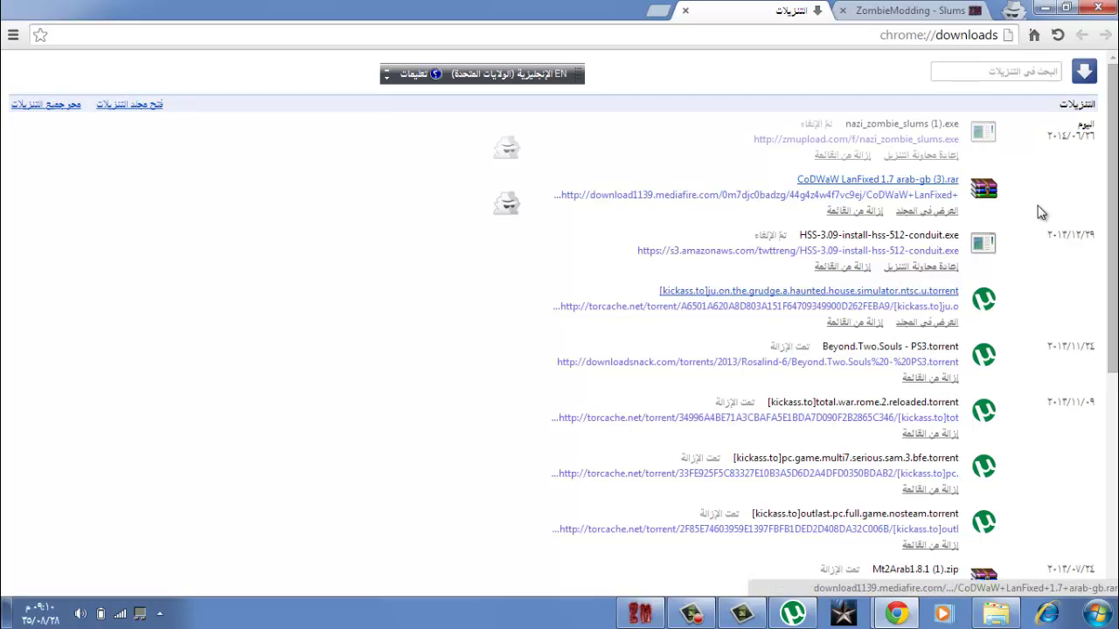
pyautogui.moveTo(1114, 188); pyautogui.dragTo(1115, 256)
pyautogui.scroll(1, 1073, 108)
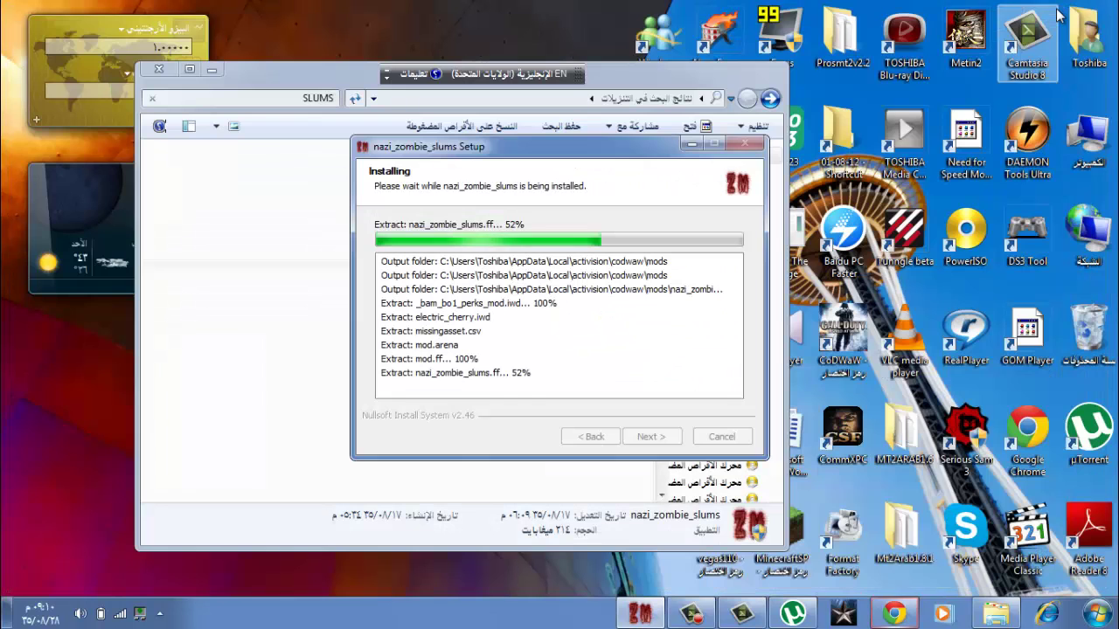
pyautogui.click(1056, 10)
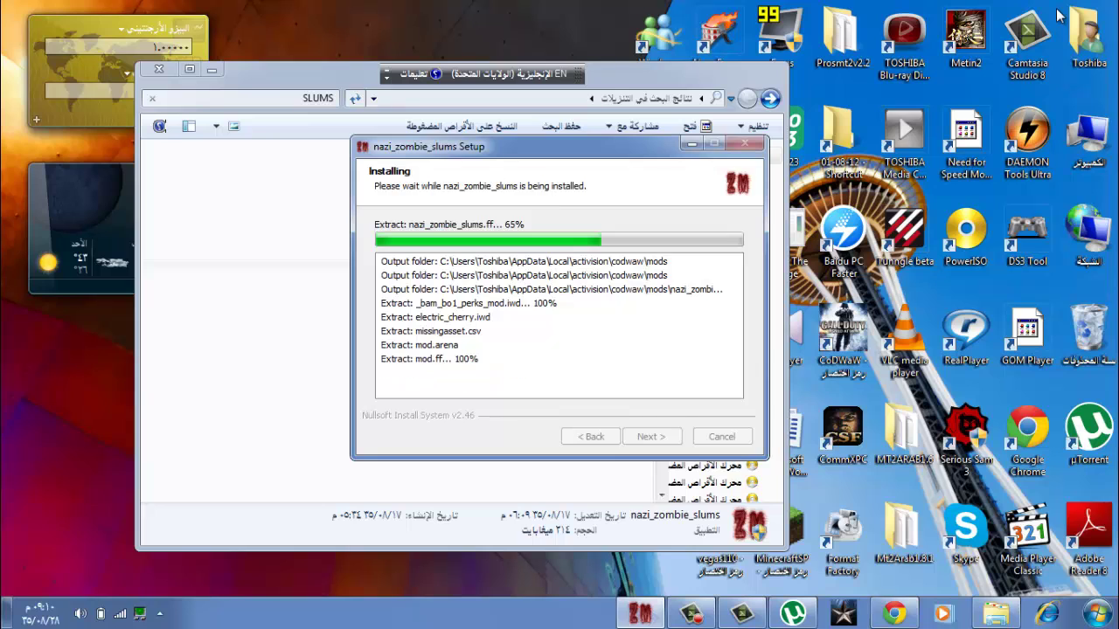
# Go back to the Downloads folder and browse the other map installers stored there.
pyautogui.click(749, 99)
pyautogui.click(749, 99)
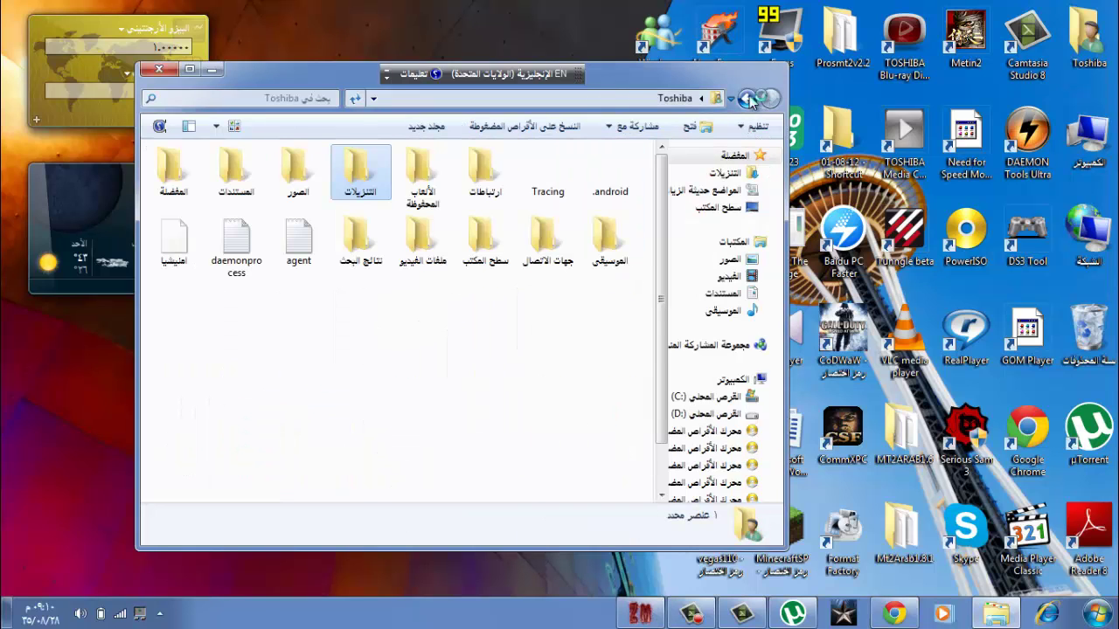
pyautogui.click(769, 99)
pyautogui.scroll(1, 160, 303)
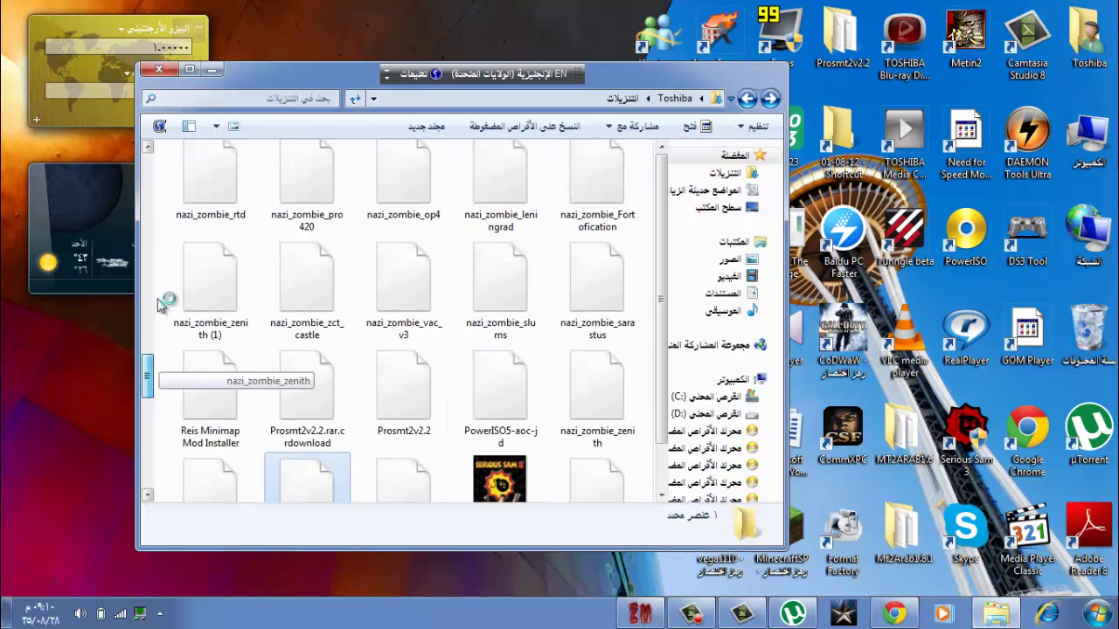
pyautogui.scroll(5, 160, 304)
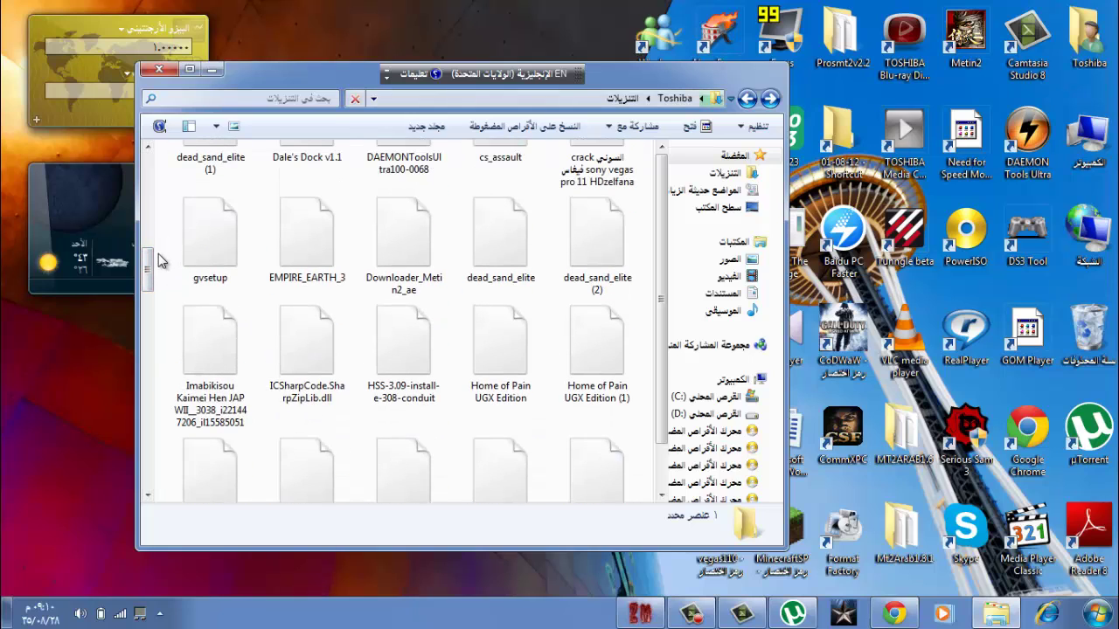
pyautogui.moveTo(98, 256)
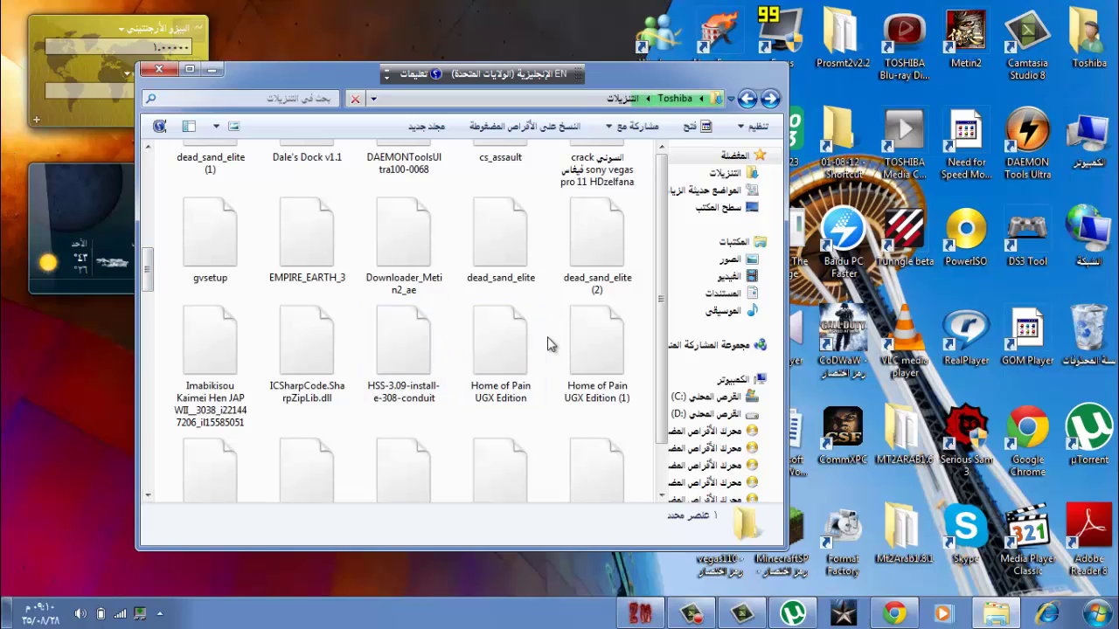
pyautogui.click(513, 339)
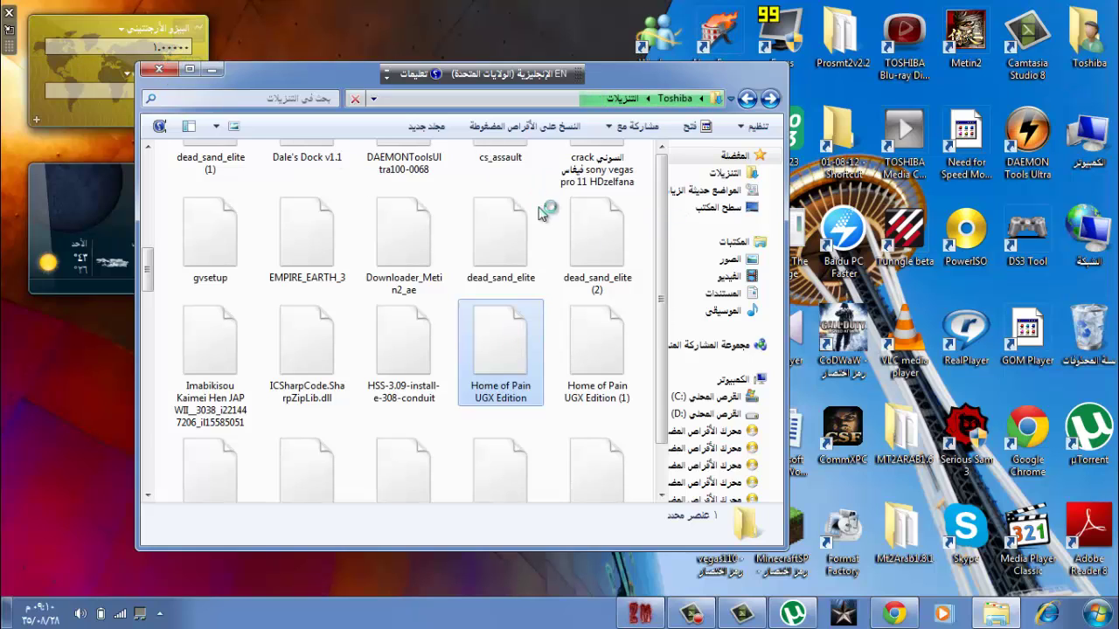
# Finish the nazi_zombie_slums Setup wizard, keeping only the Start Menu shortcut option enabled.
pyautogui.click(645, 613)
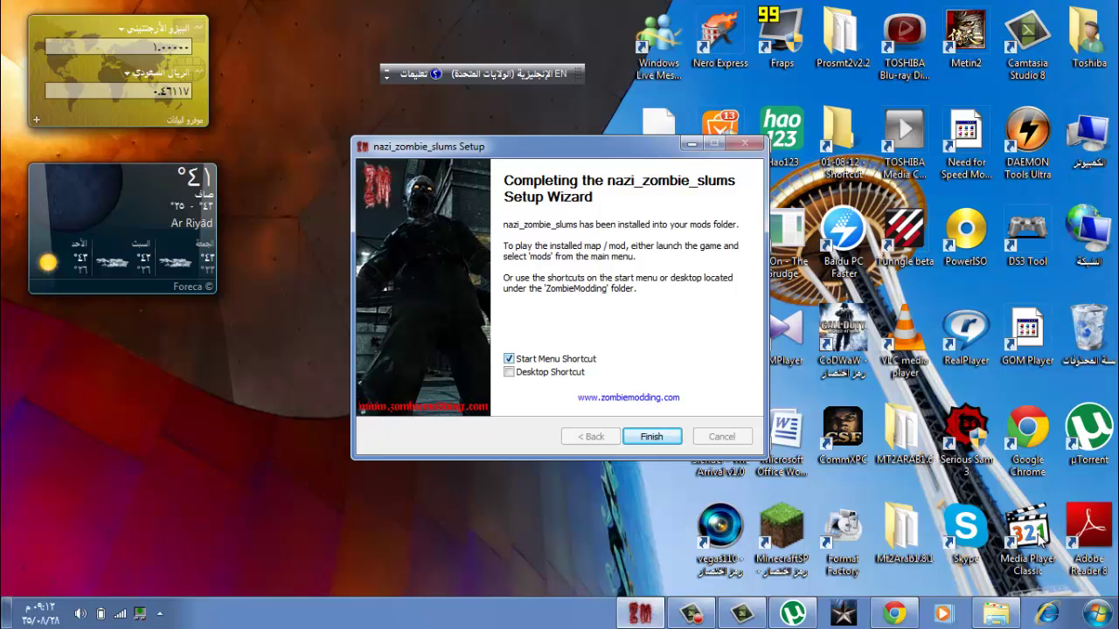
pyautogui.click(1096, 612)
pyautogui.click(851, 382)
pyautogui.press('Return')
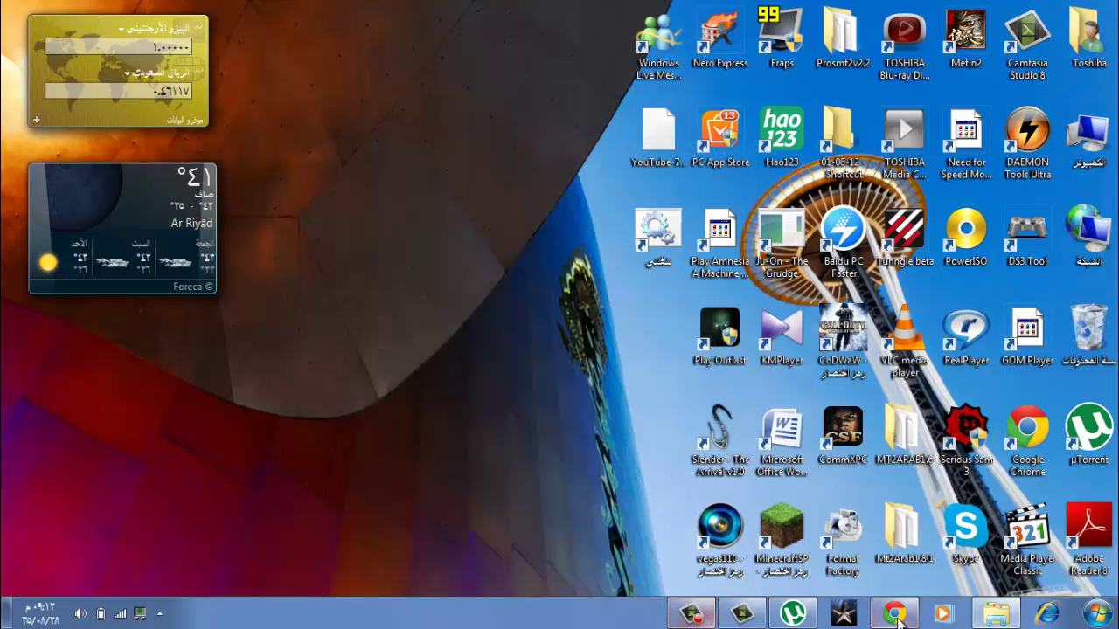
# Open the nazi zombies folder inside the cod waw folder on drive D.
pyautogui.click(991, 614)
pyautogui.click(691, 616)
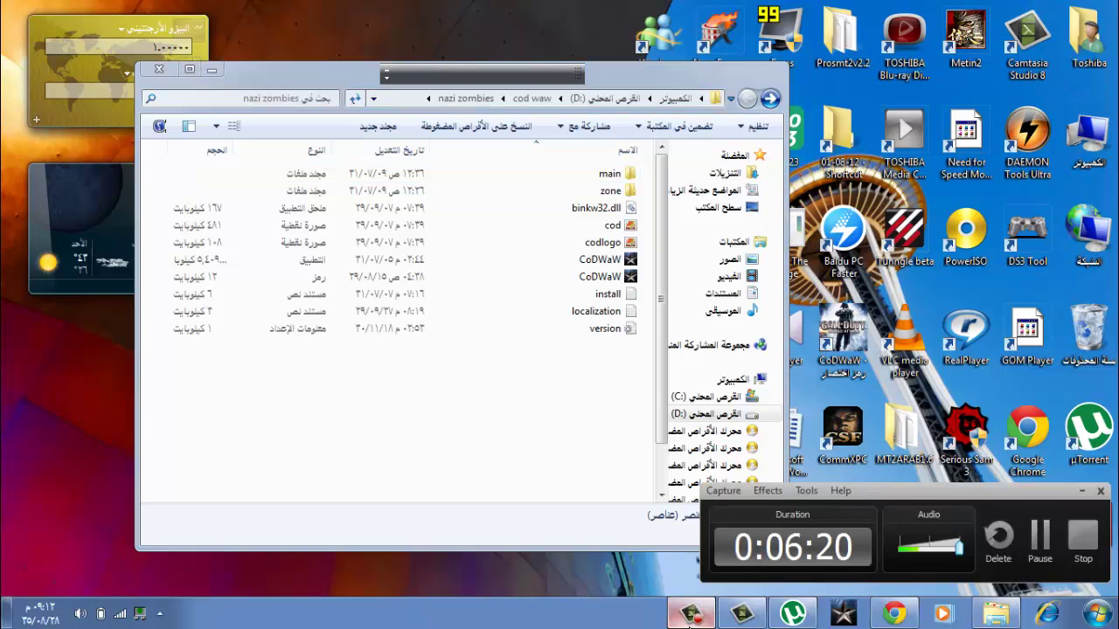
pyautogui.click(690, 616)
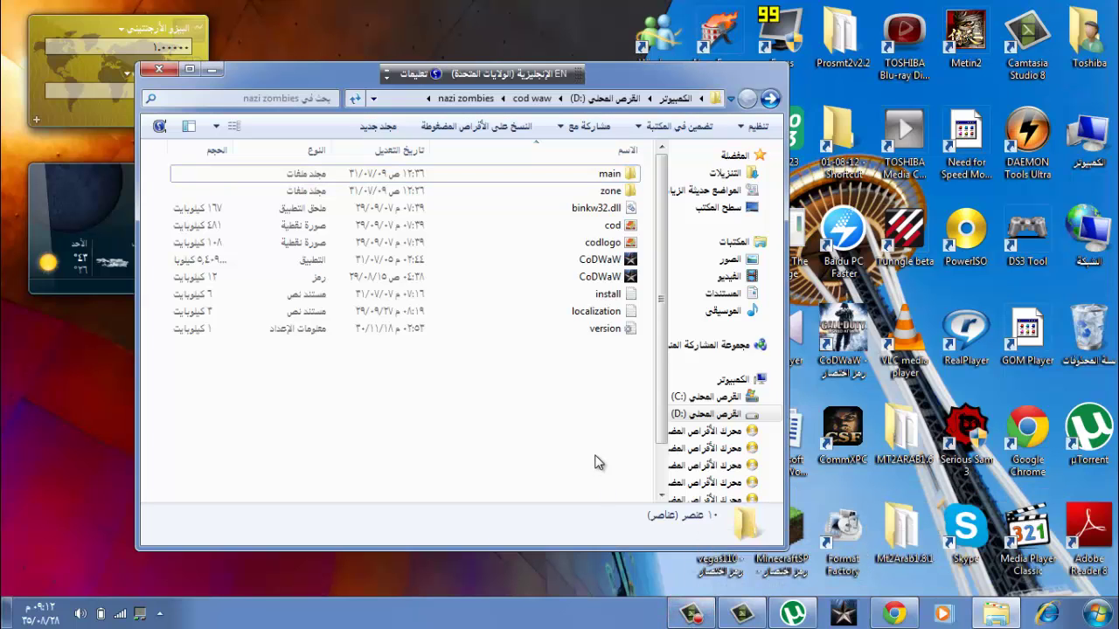
pyautogui.click(606, 98)
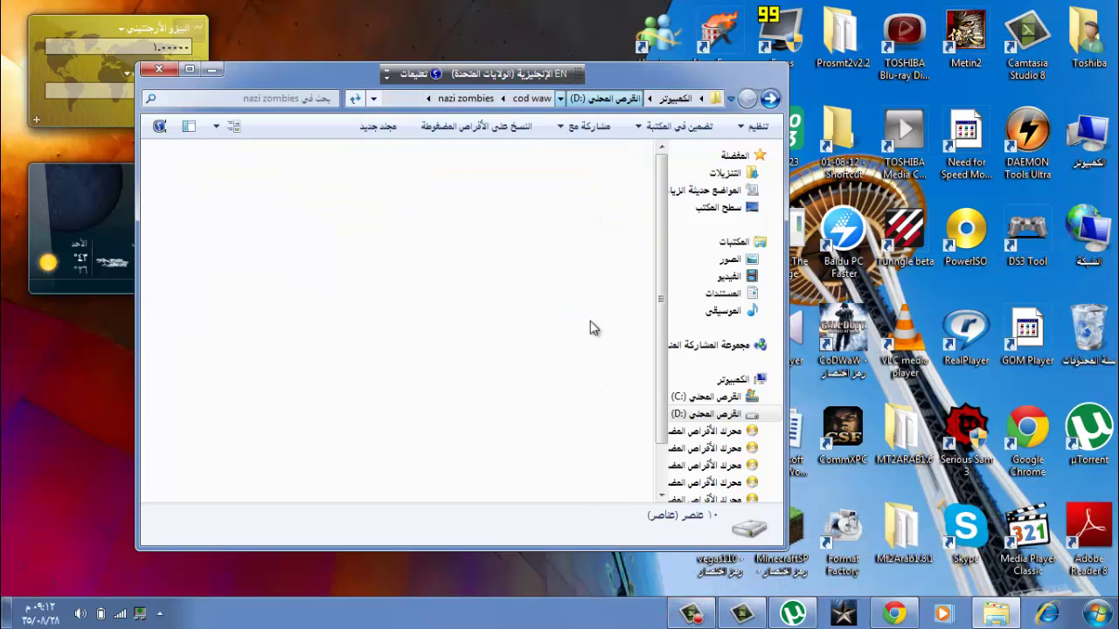
pyautogui.doubleClick(419, 204)
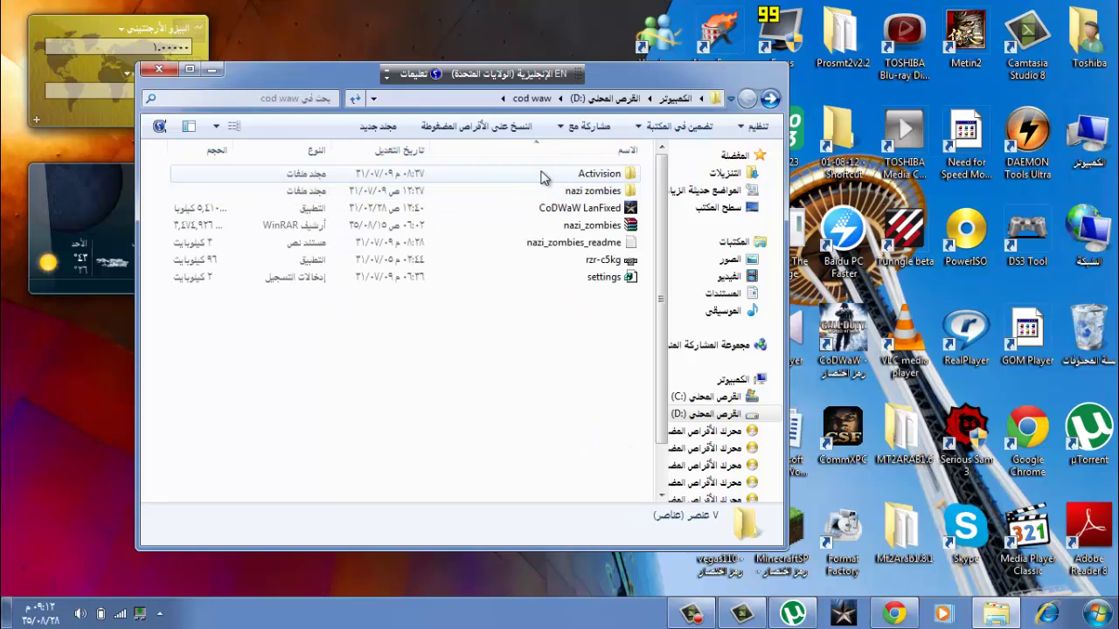
pyautogui.doubleClick(564, 192)
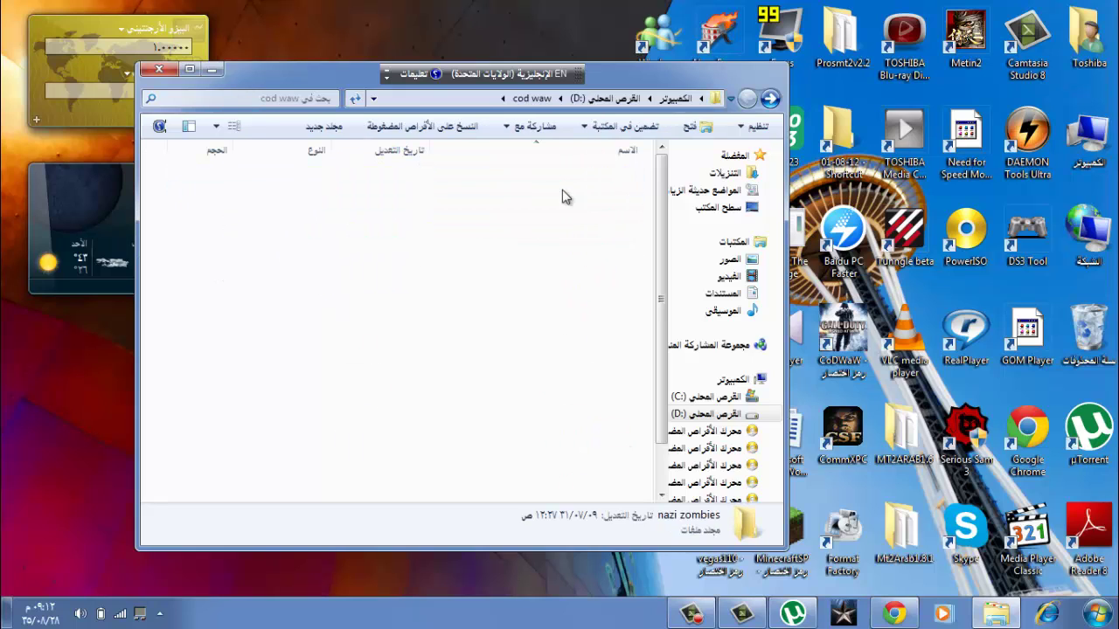
# Launch the CoDWaW application from the nazi zombies folder and agree to run it in safe mode.
pyautogui.click(618, 262)
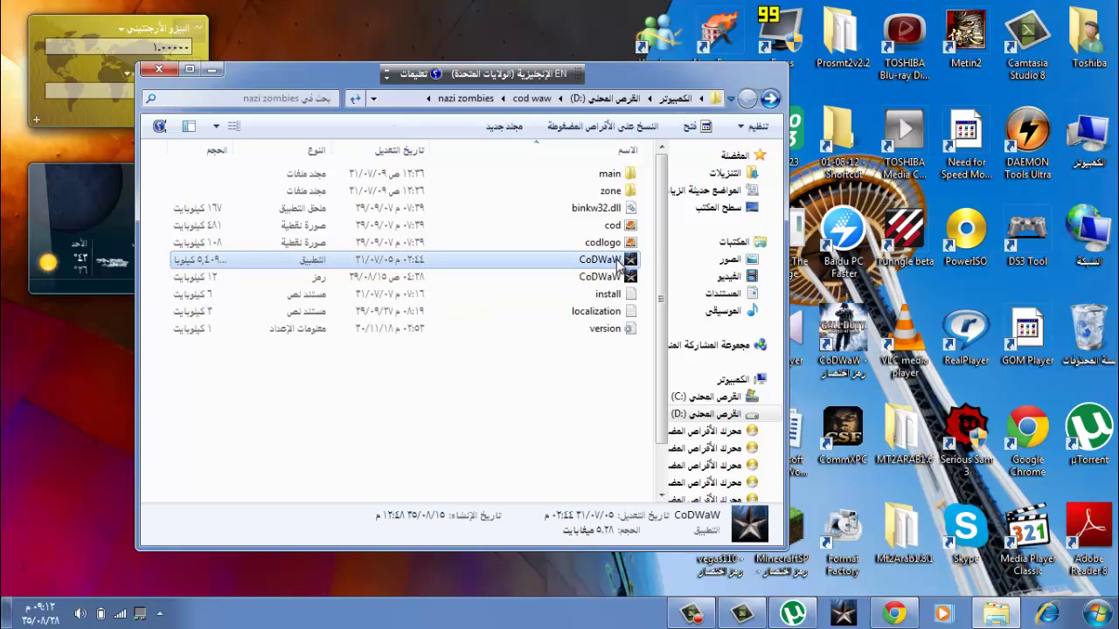
pyautogui.doubleClick(618, 260)
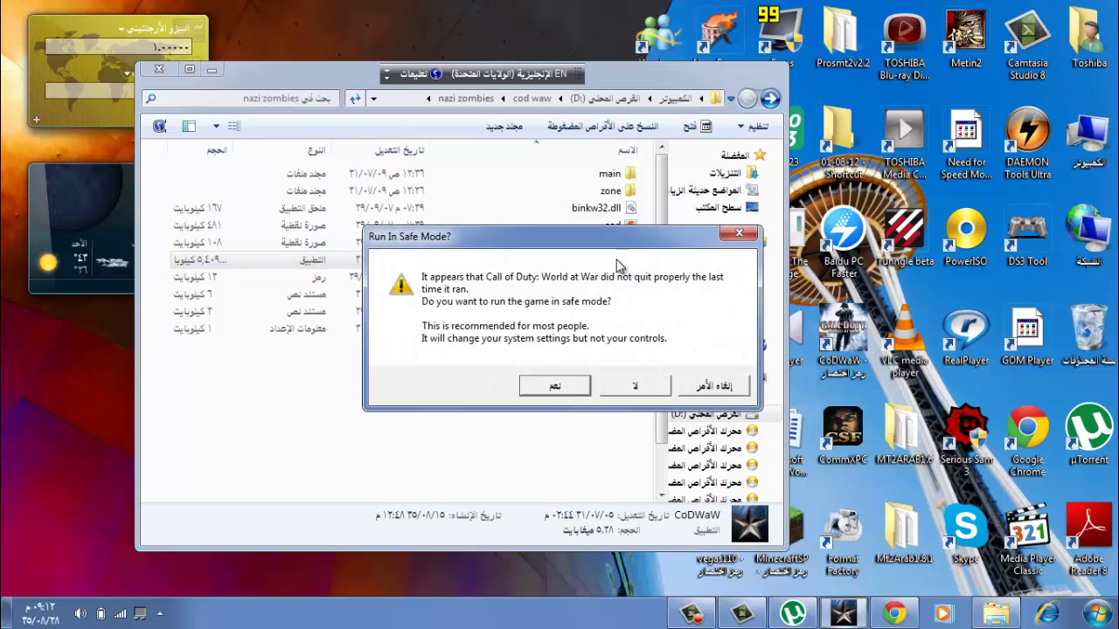
pyautogui.press('Return')
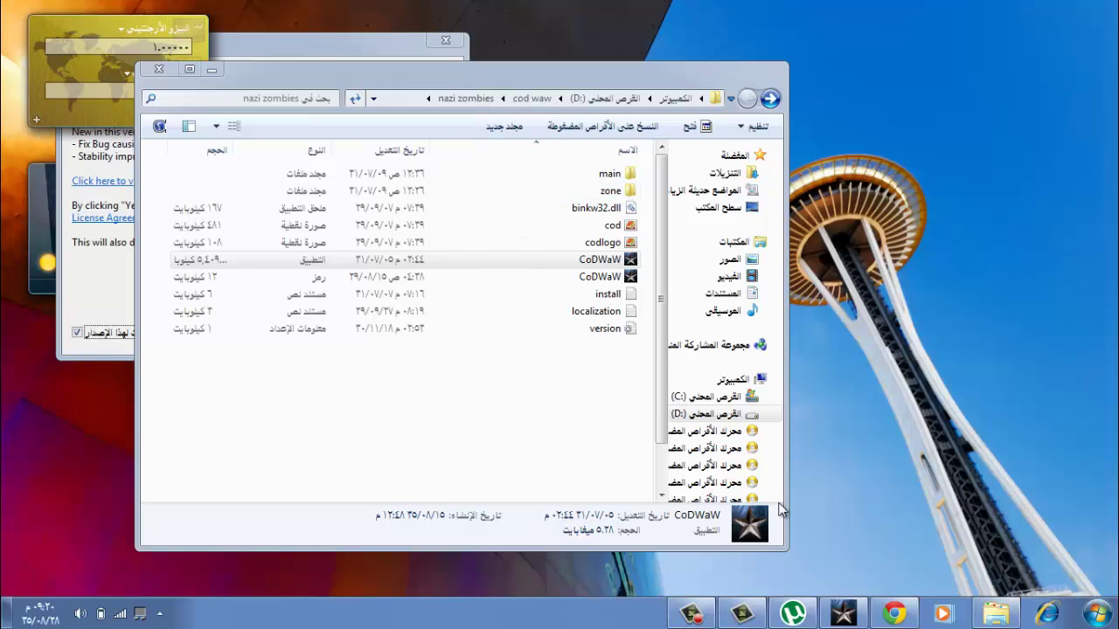
# Open a new Google Chrome window, close the nazi zombies folder and the µTorrent update dialog, and maximize the browser.
pyautogui.rightClick(895, 616)
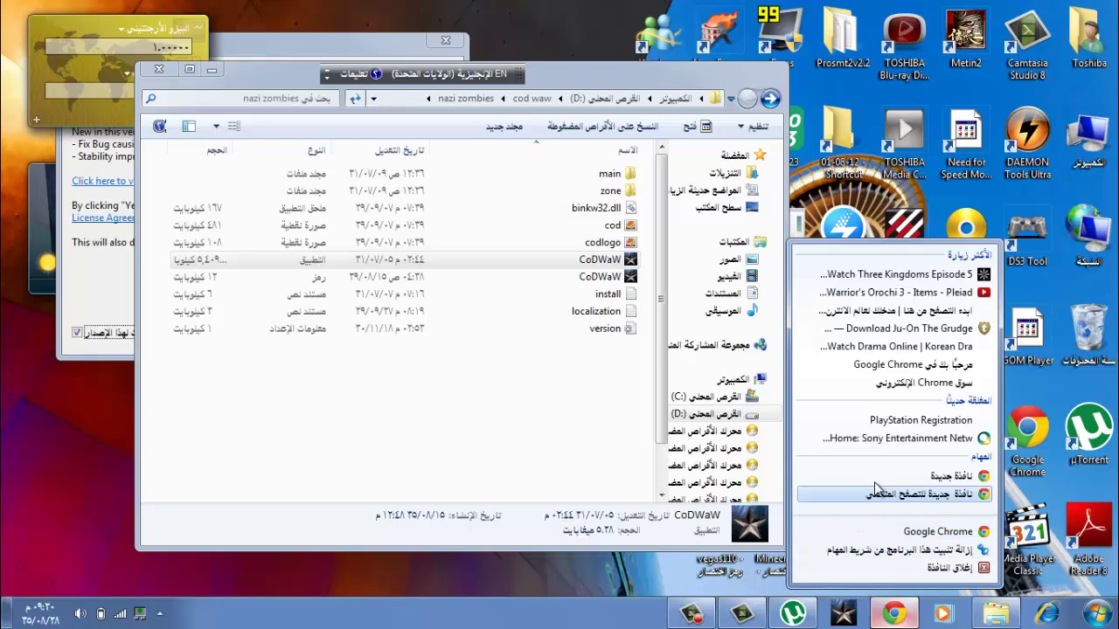
pyautogui.click(873, 478)
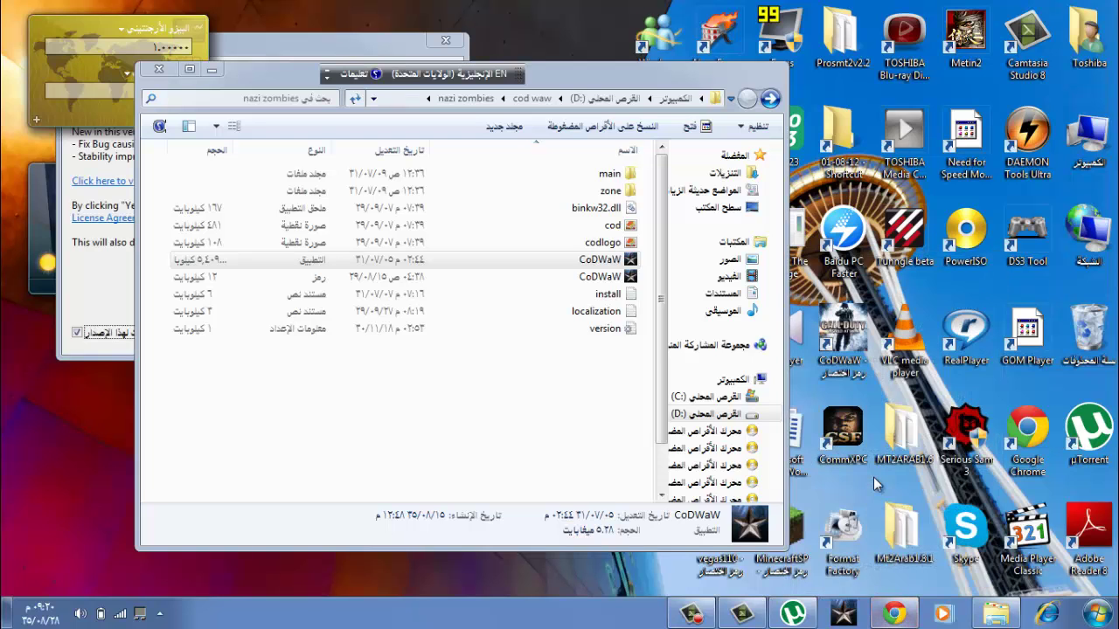
pyautogui.click(158, 68)
pyautogui.click(433, 44)
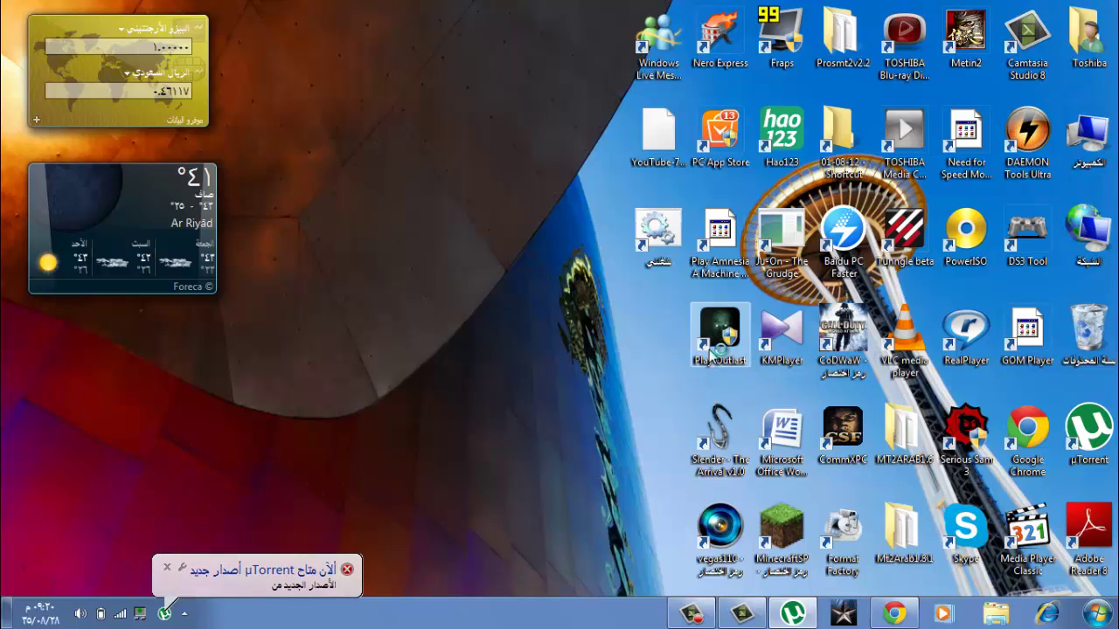
pyautogui.doubleClick(781, 229)
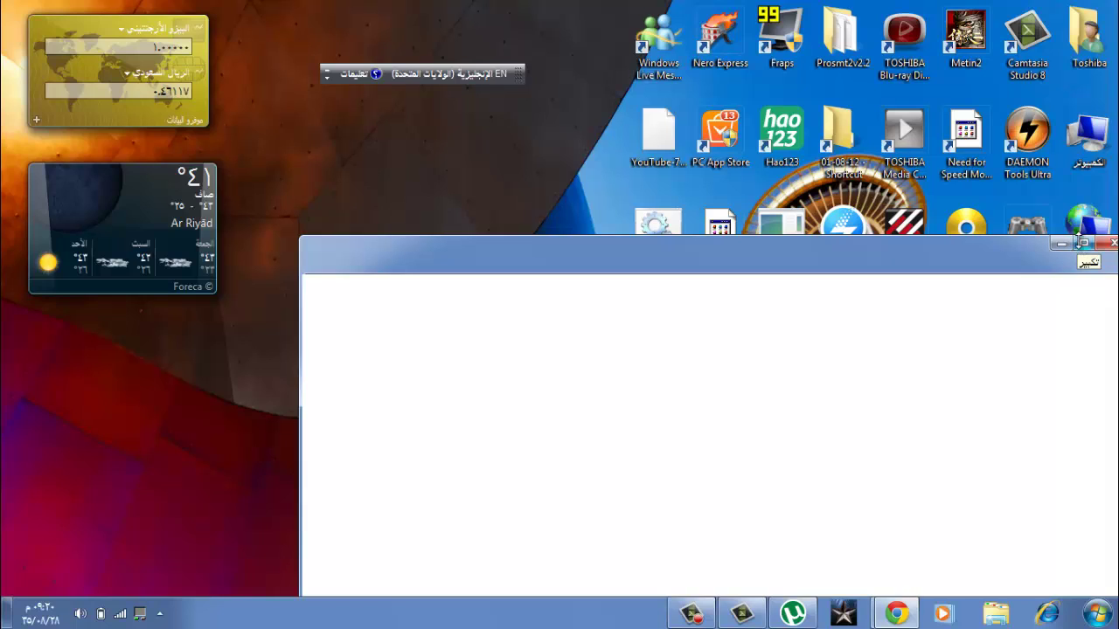
pyautogui.click(1081, 242)
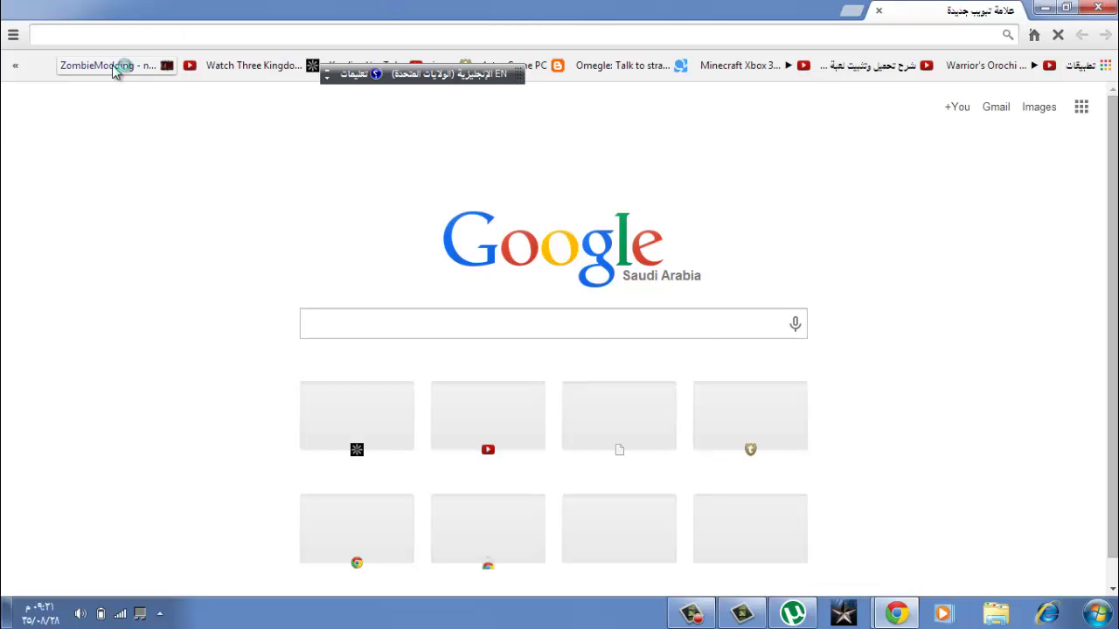
# Open the bookmarked ZombieModding page and log in with the account username and password.
pyautogui.click(112, 64)
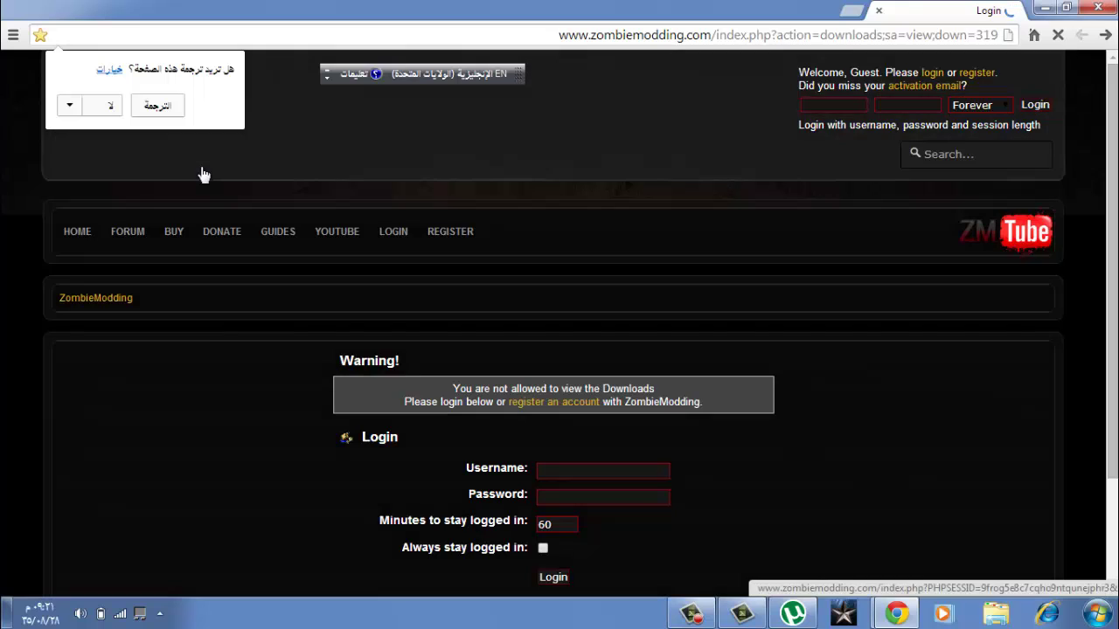
pyautogui.click(597, 469)
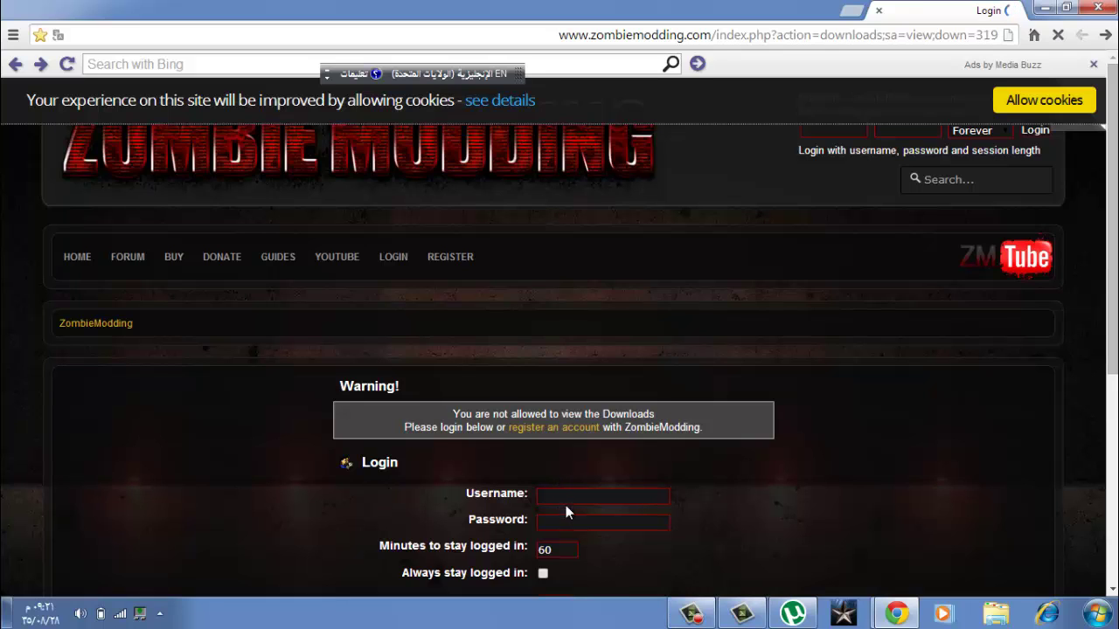
pyautogui.click(561, 495)
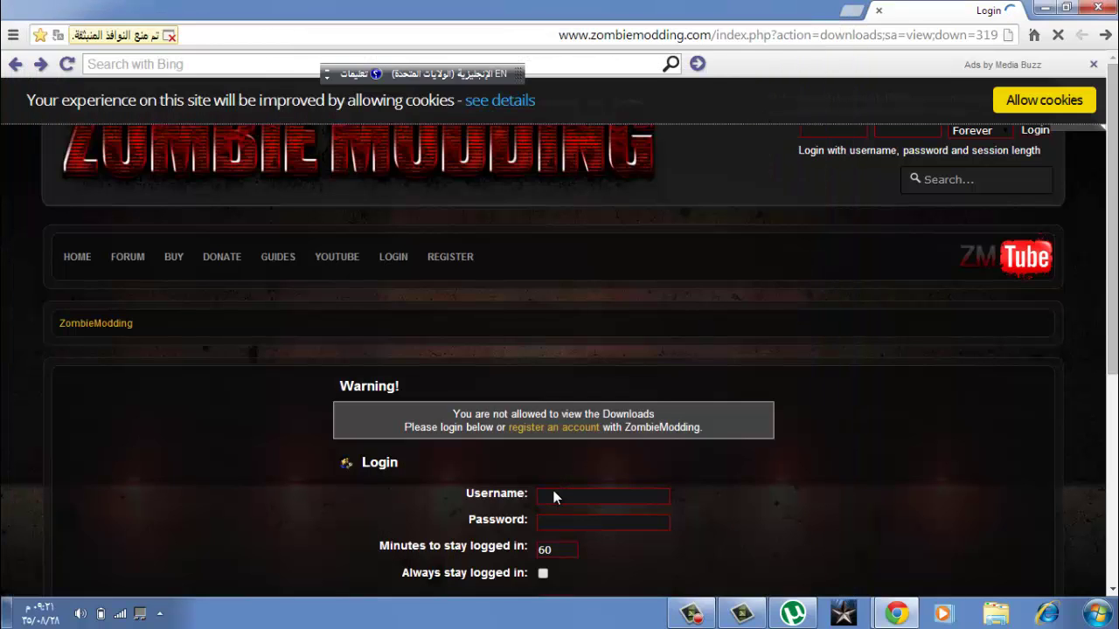
pyautogui.write('KI')
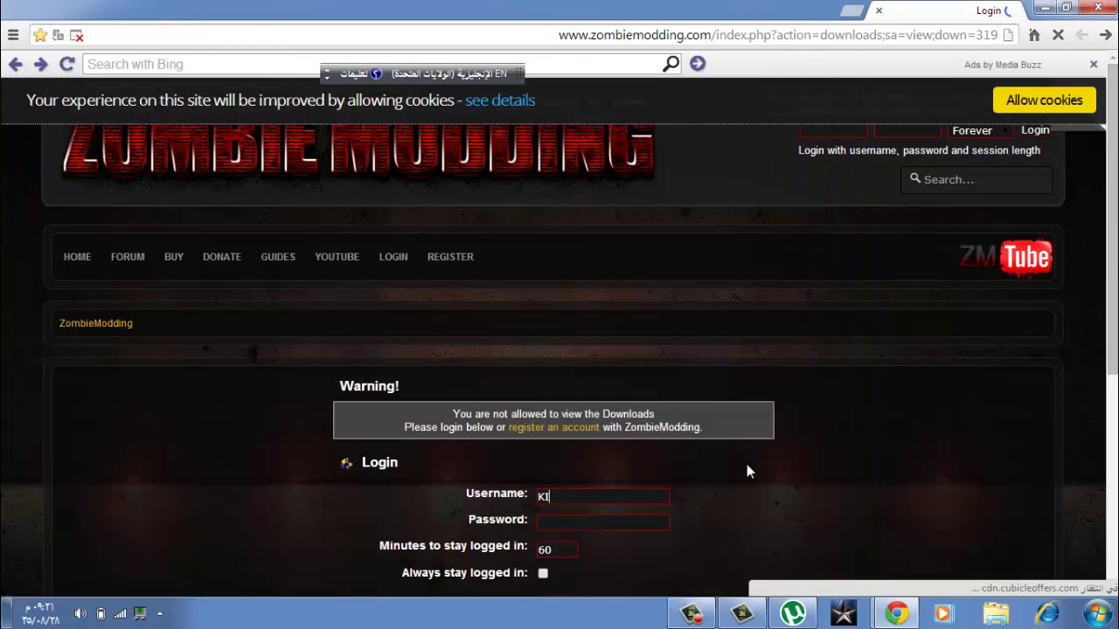
pyautogui.write('RAED')
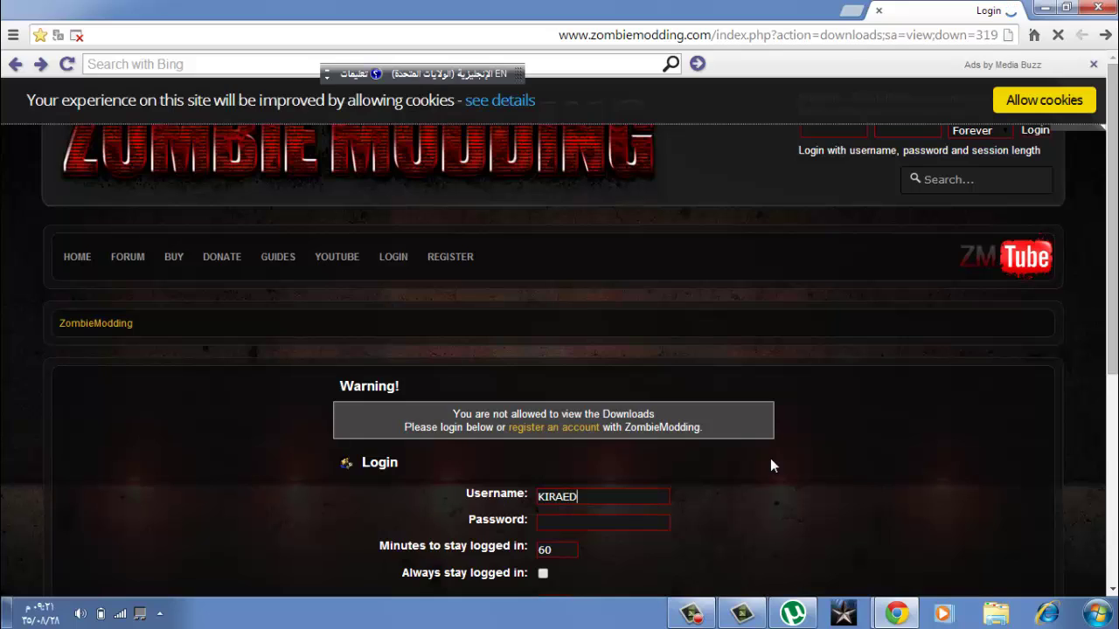
pyautogui.write('GE')
pyautogui.press('Tab')
pyautogui.write('*************')
pyautogui.press('Return')
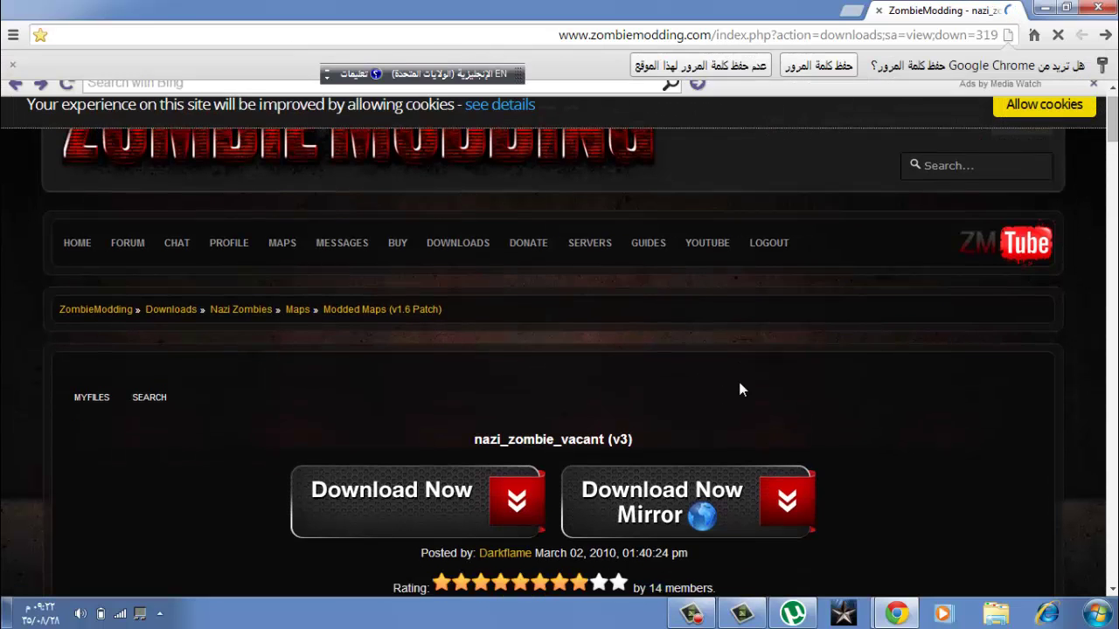
# Go from the nazi_zombie_vacant (v3) page to the Nazi Zombies category, and open the site's Maps / Custom Content downloads.
pyautogui.scroll(-5, 740, 389)
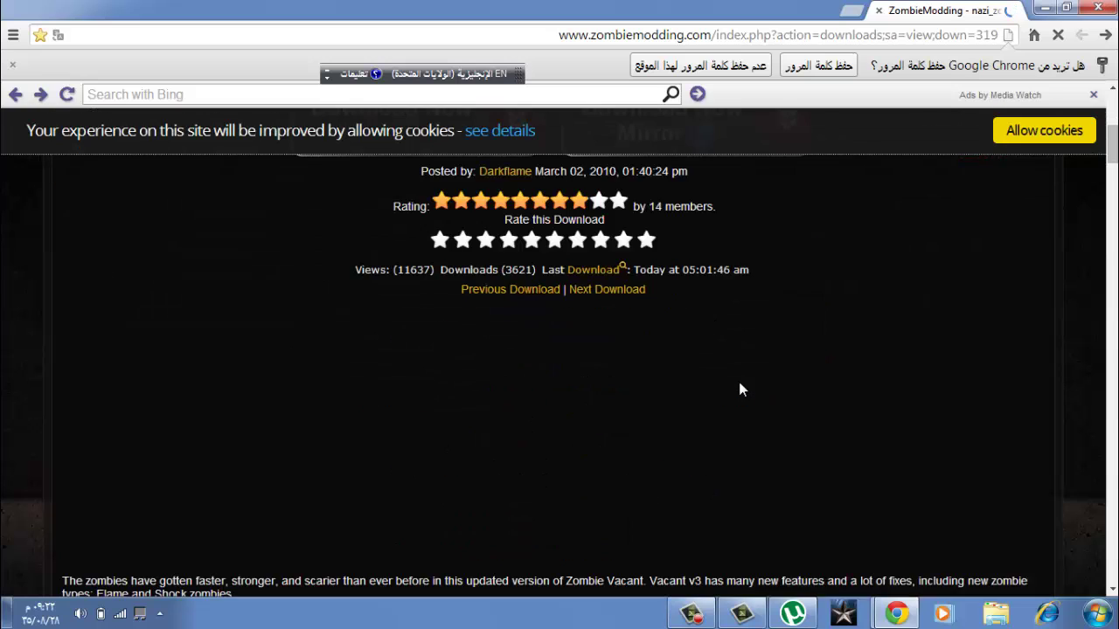
pyautogui.scroll(5, 739, 382)
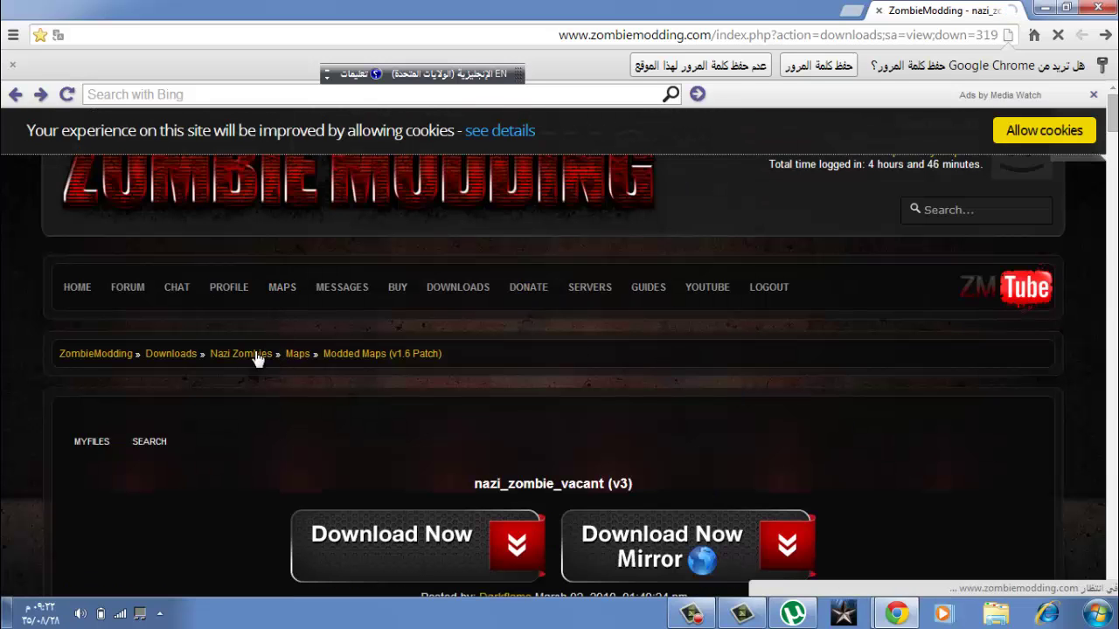
pyautogui.moveTo(215, 297)
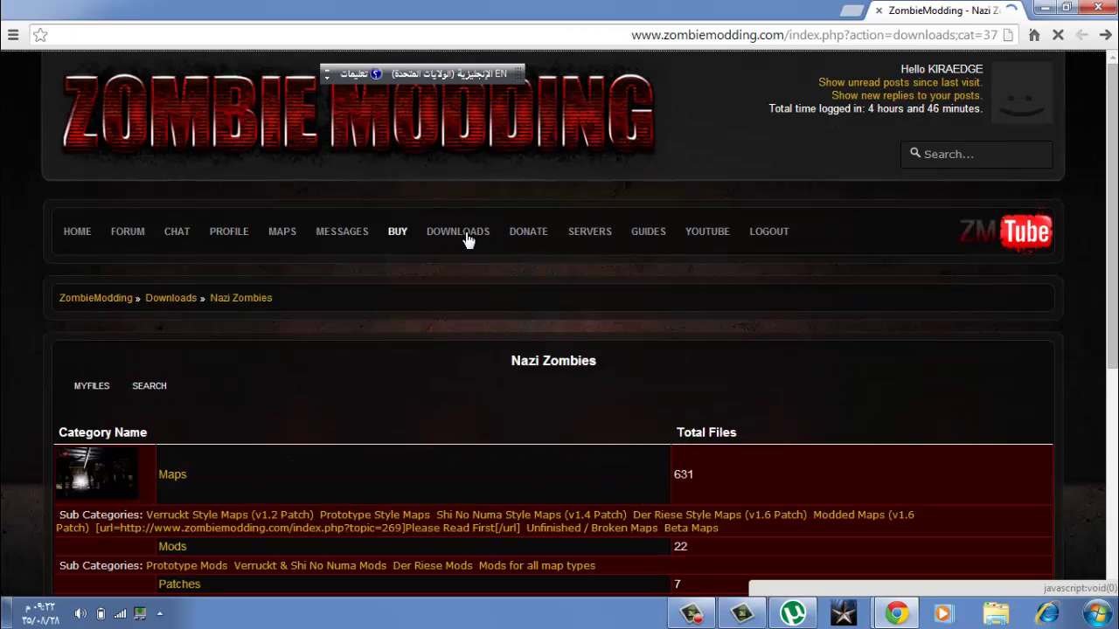
pyautogui.moveTo(468, 241)
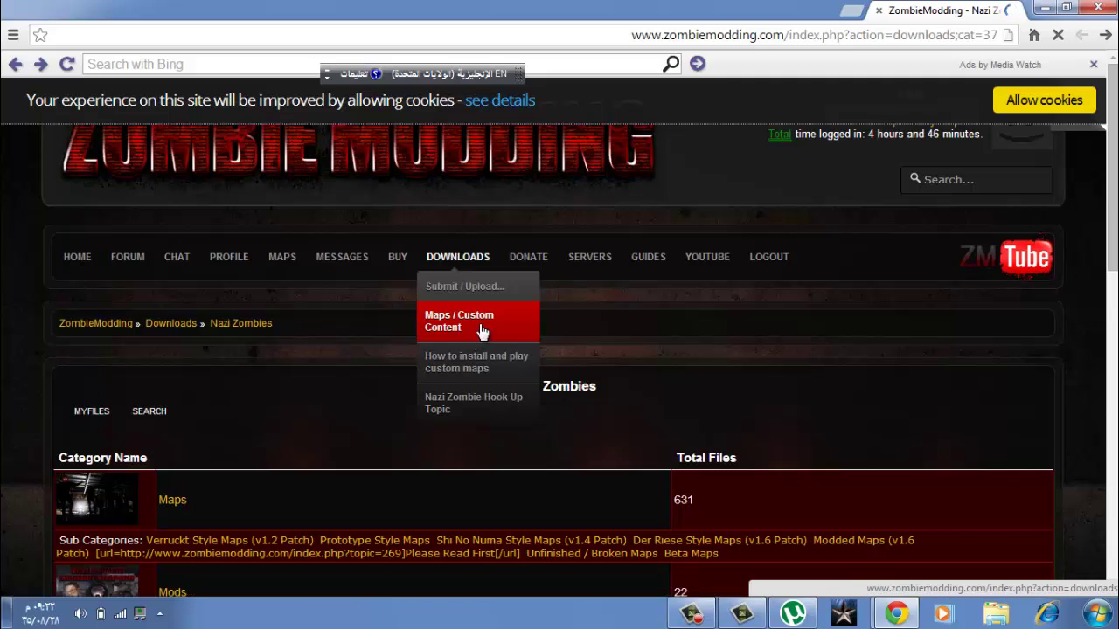
pyautogui.click(486, 328)
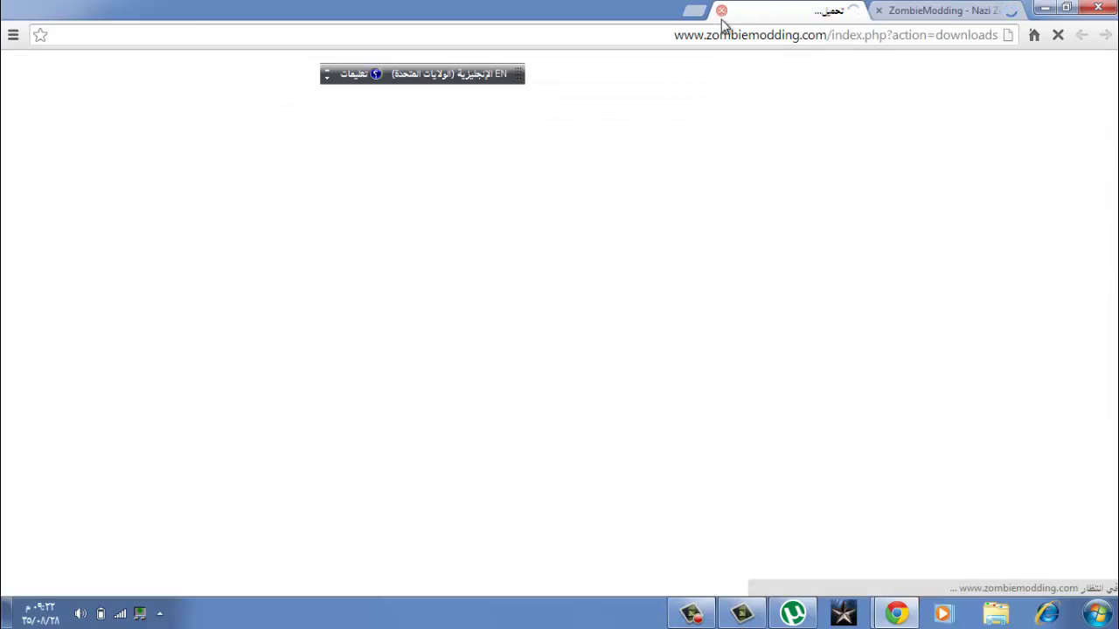